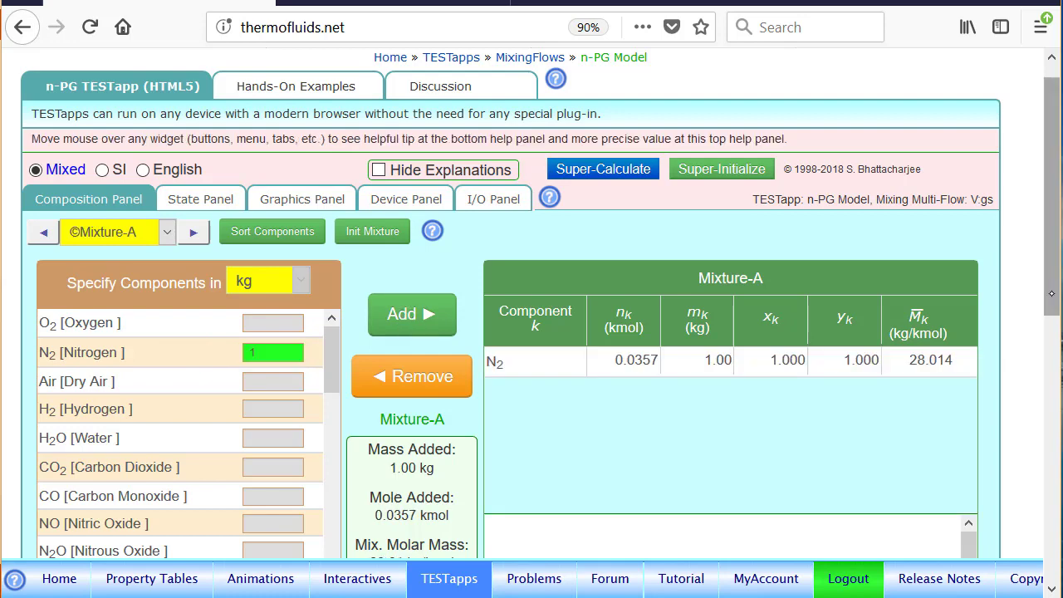
# Define Mixture-B as pure carbon dioxide with an amount of 1 kg.
pyautogui.scroll(-5, 403, 322)
pyautogui.scroll(5, 532, 302)
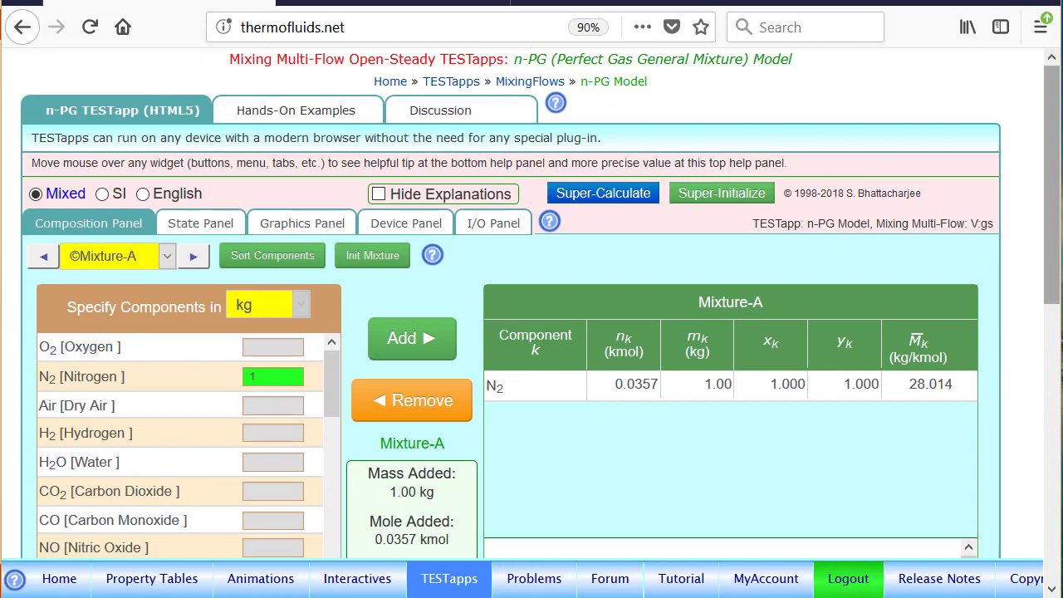
pyautogui.click(196, 258)
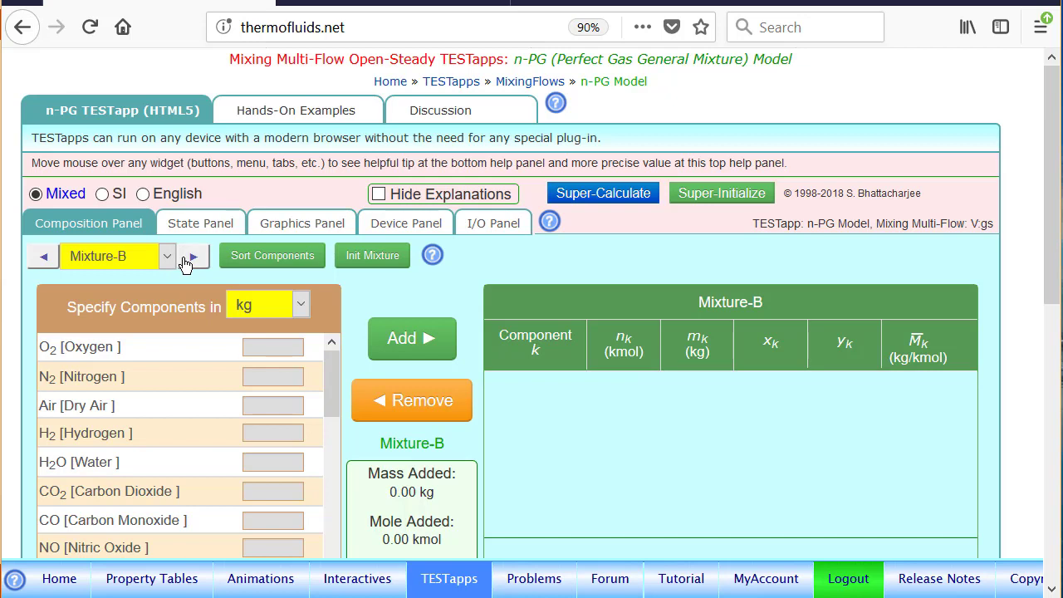
pyautogui.click(139, 498)
pyautogui.write('1')
pyautogui.click(416, 339)
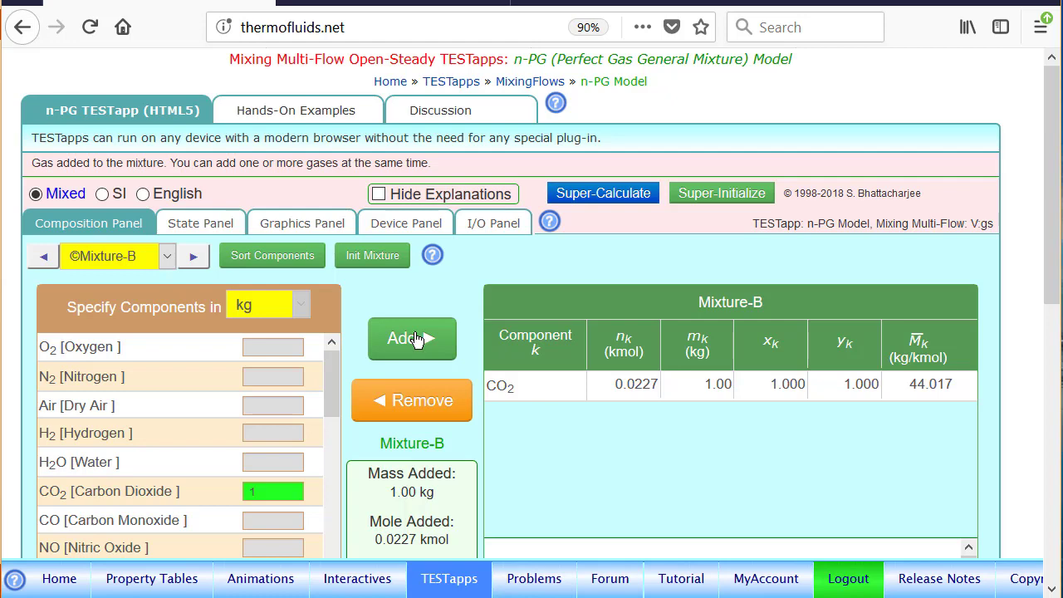
# Set State-1's volume flow rate Voldot1 to 100 m^3/min, keeping Mixture-A as its working fluid.
pyautogui.click(209, 224)
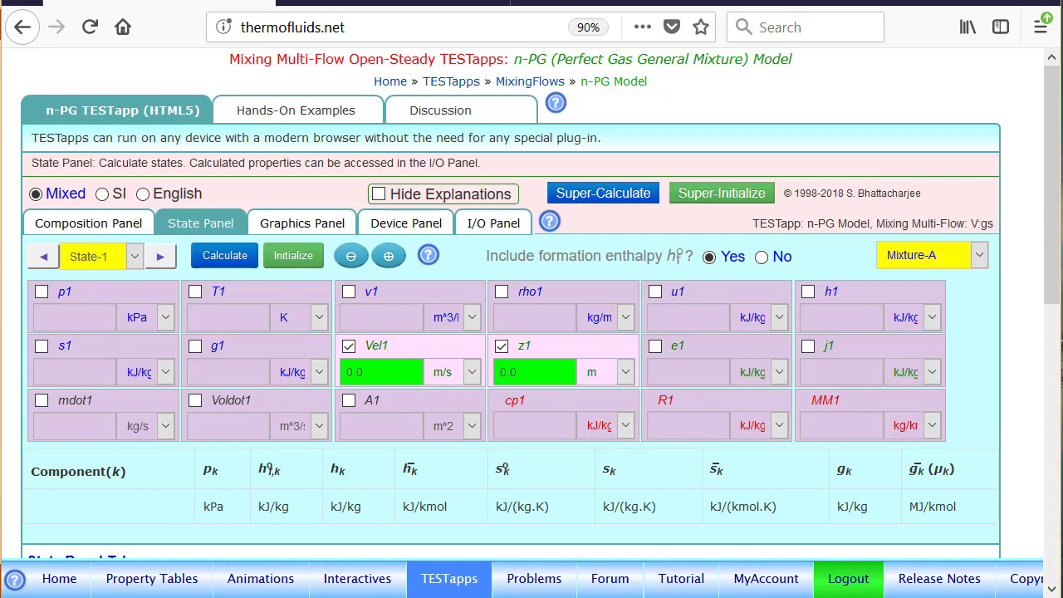
pyautogui.click(260, 407)
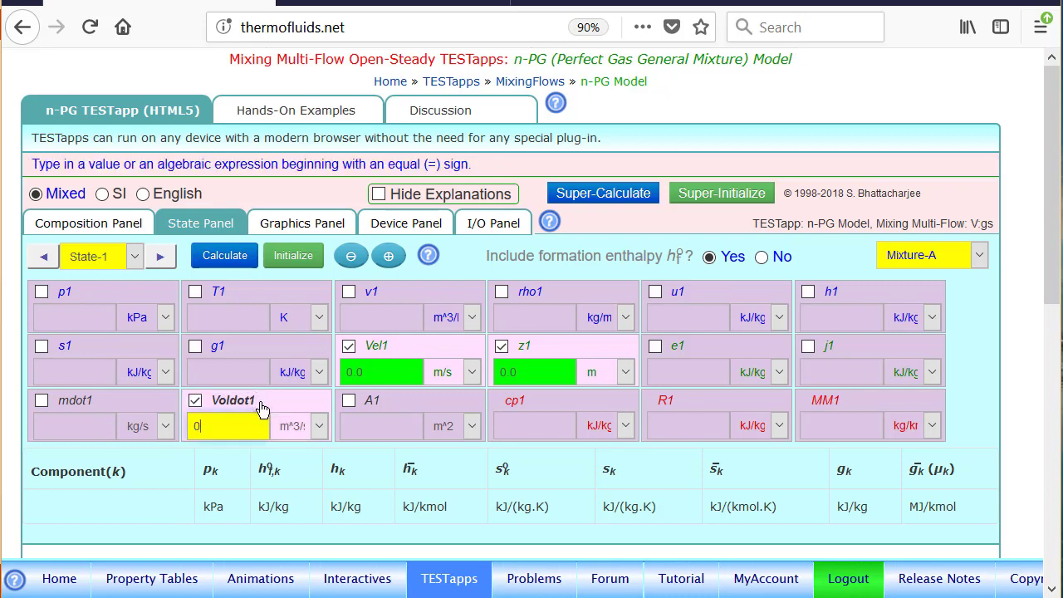
pyautogui.write('100')
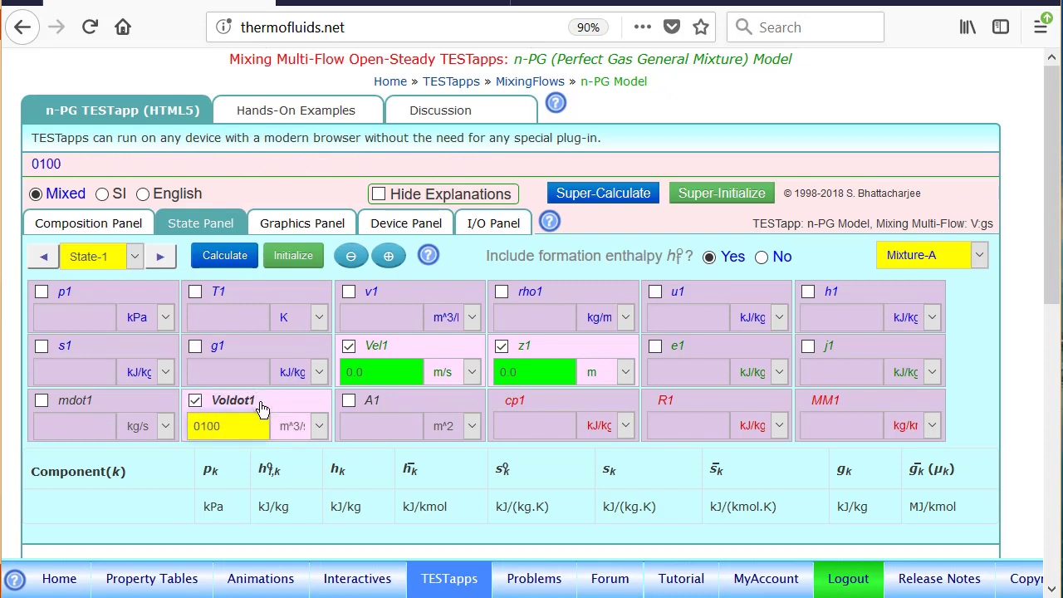
pyautogui.click(312, 430)
pyautogui.click(318, 295)
# Set State-1's pressure to 100 kPa and temperature to 30 deg-C, and calculate the state.
pyautogui.click(317, 300)
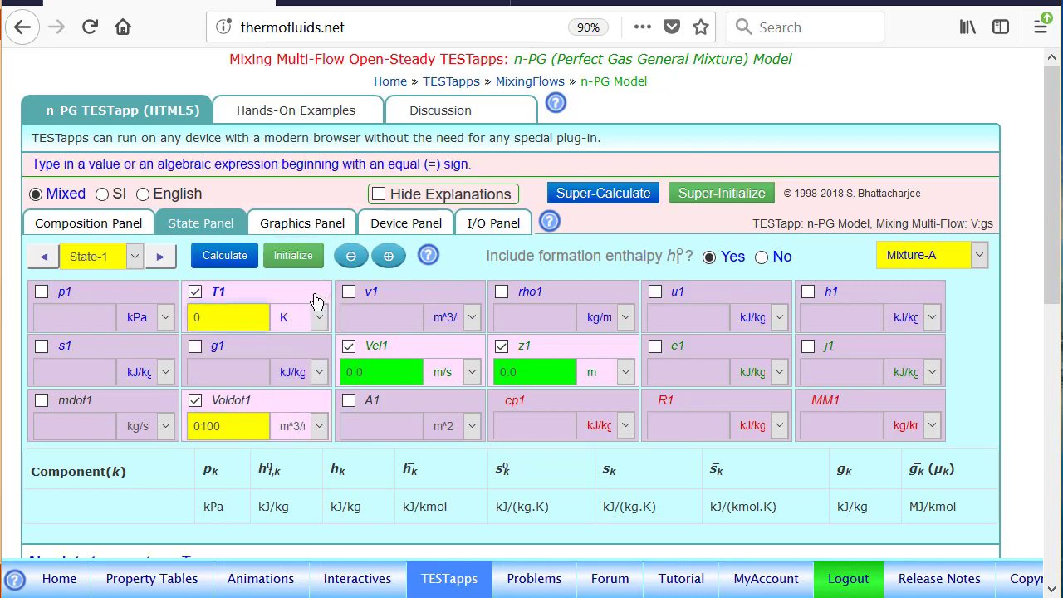
pyautogui.click(94, 297)
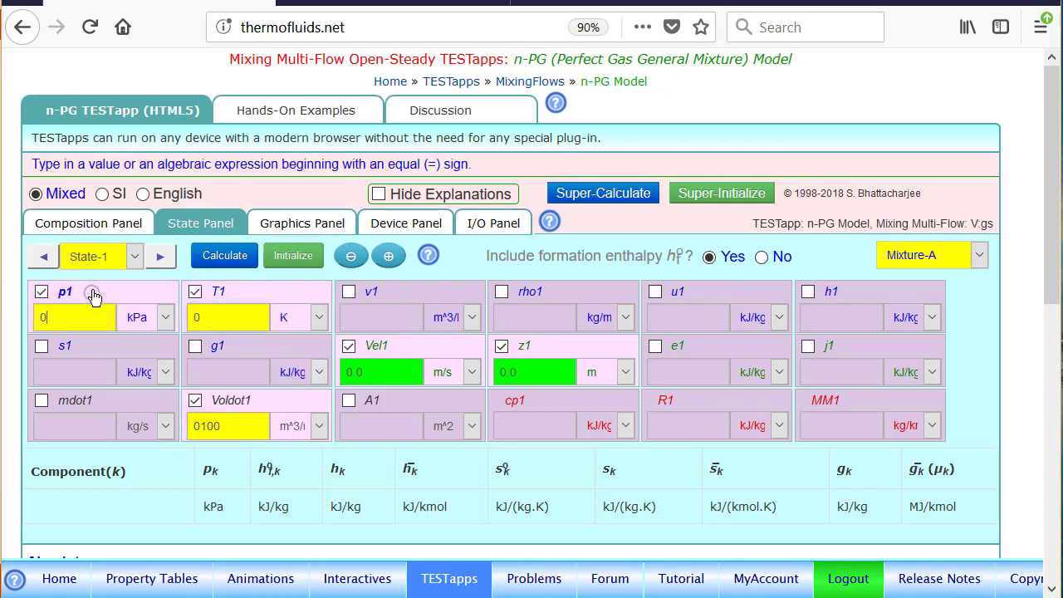
pyautogui.write('100')
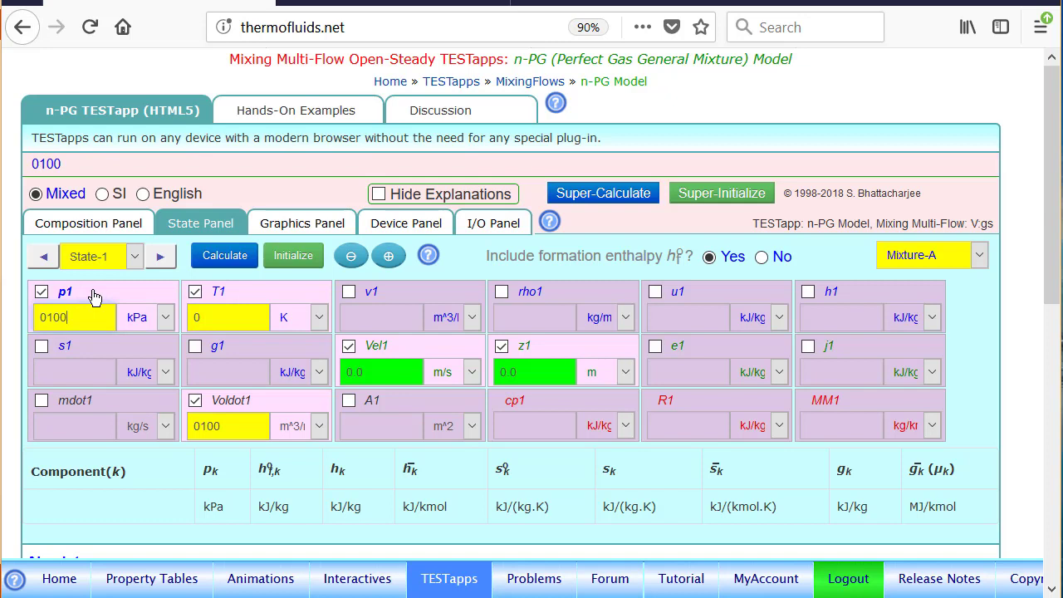
pyautogui.click(239, 297)
pyautogui.click(238, 299)
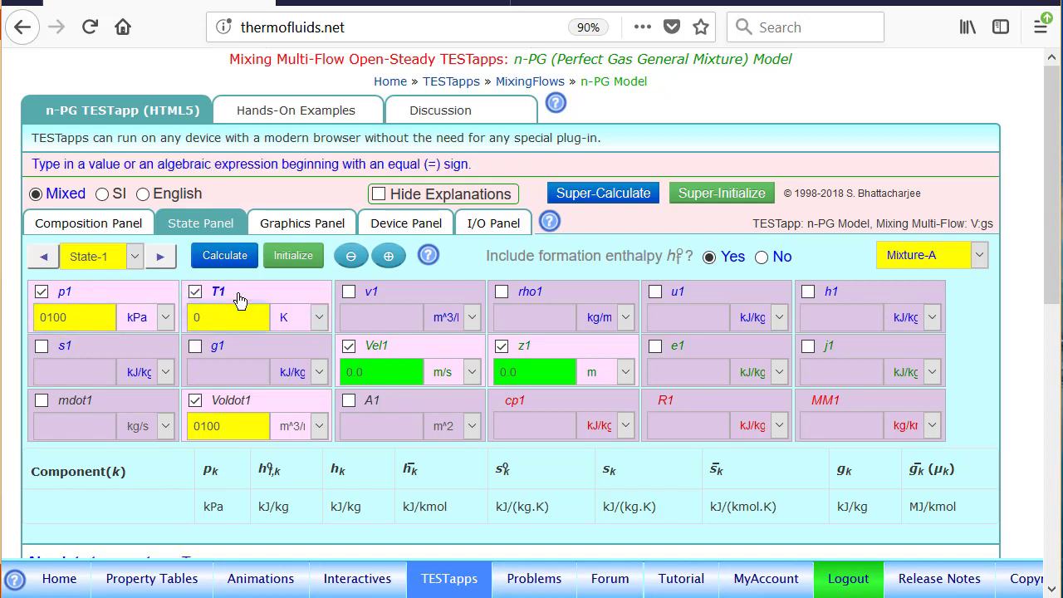
pyautogui.press('BackSpace')
pyautogui.write('30')
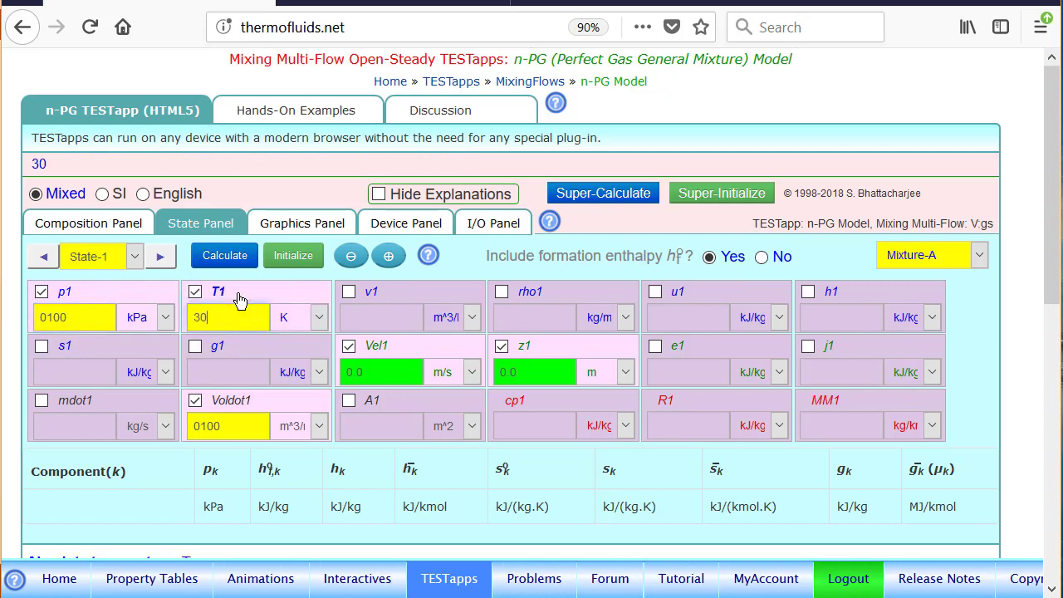
pyautogui.click(318, 316)
pyautogui.click(292, 378)
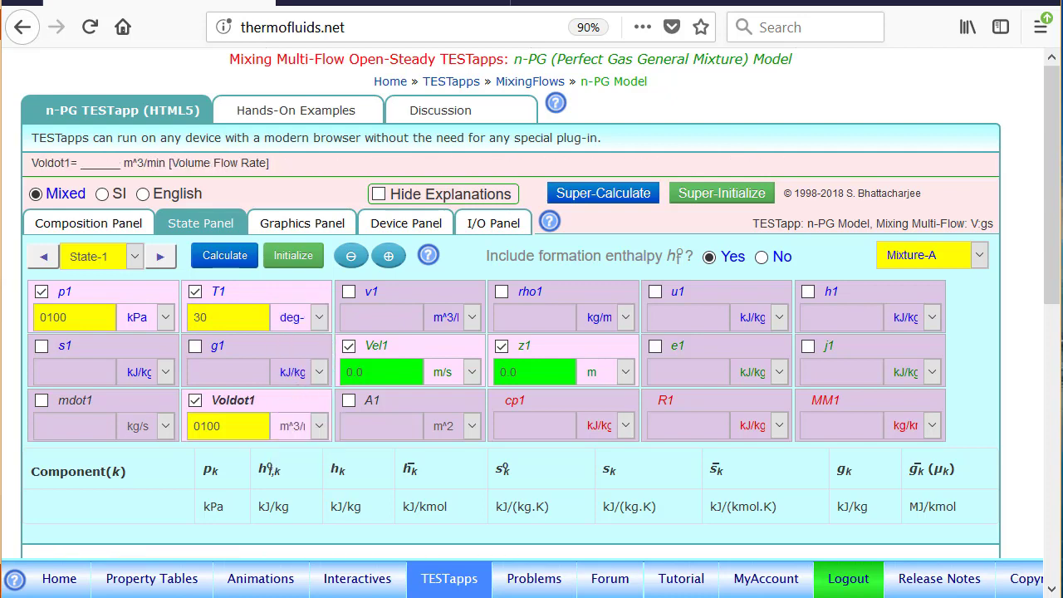
pyautogui.click(218, 259)
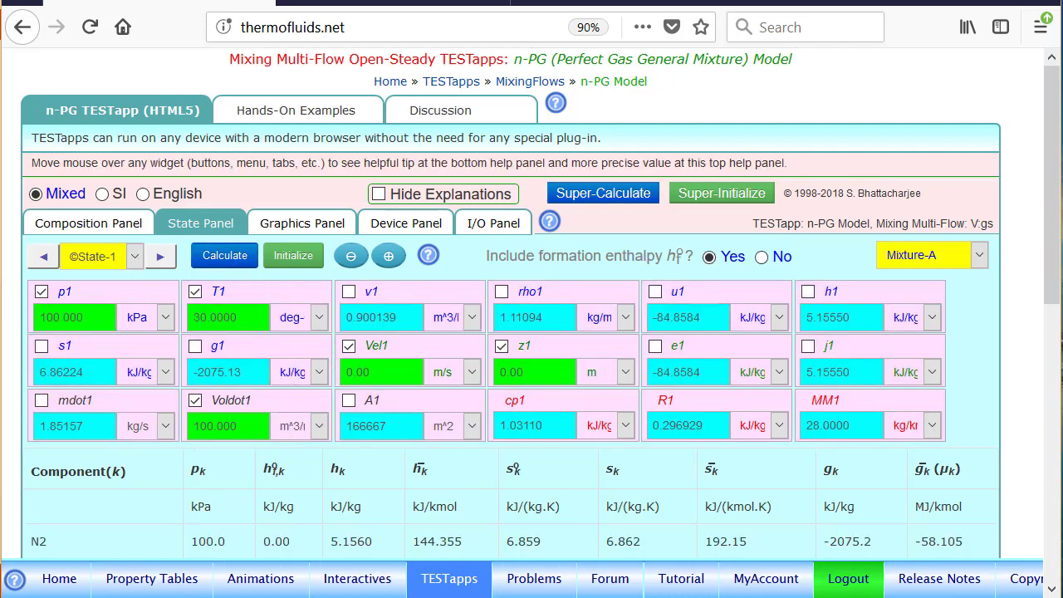
# Assign Mixture-B to State-2 and set its pressure p2 to the expression =p1.
pyautogui.click(160, 257)
pyautogui.click(95, 294)
pyautogui.write('=p')
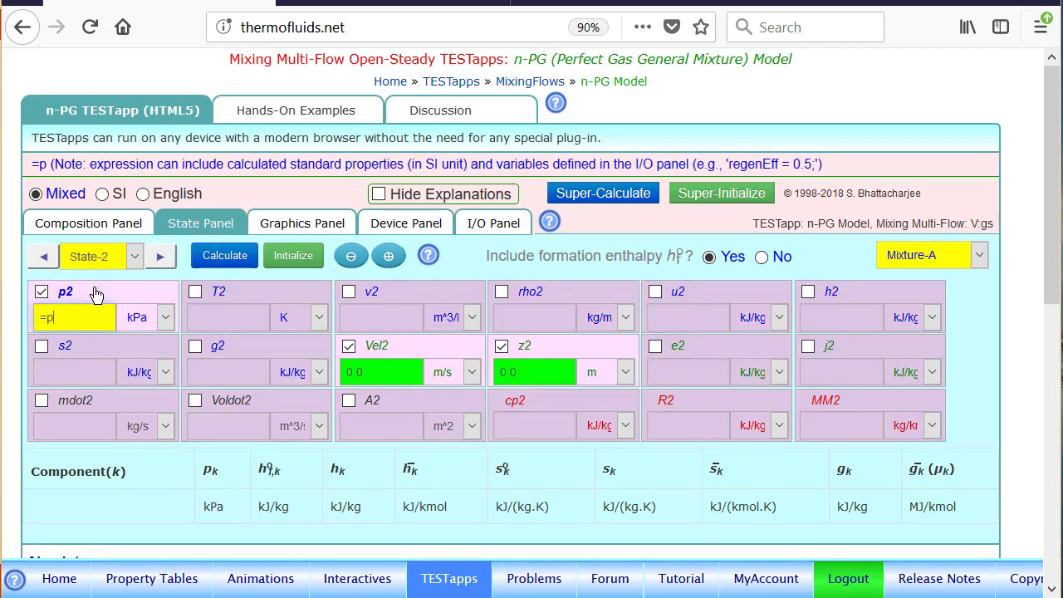
pyautogui.click(947, 258)
pyautogui.click(914, 320)
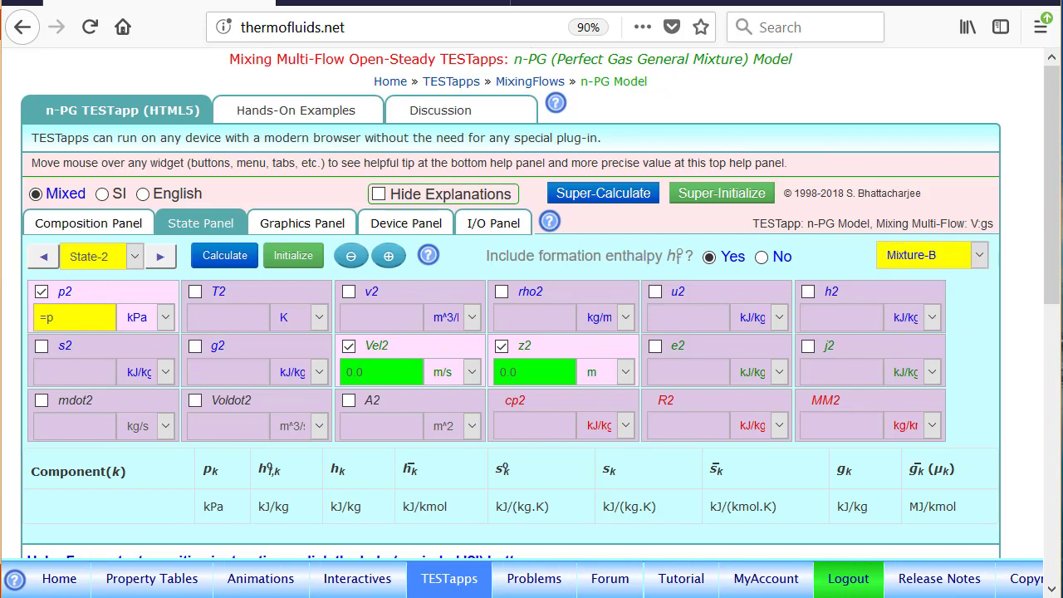
pyautogui.click(76, 317)
pyautogui.write('1')
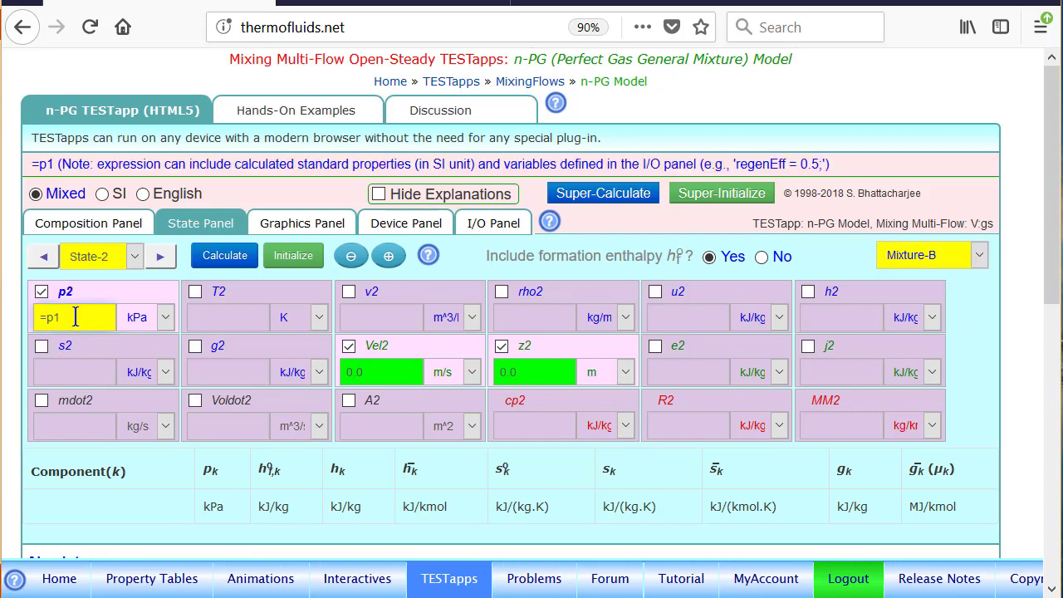
# Set State-2's volume flow rate Voldot2 to 50 m^3/min.
pyautogui.click(238, 402)
pyautogui.write('50')
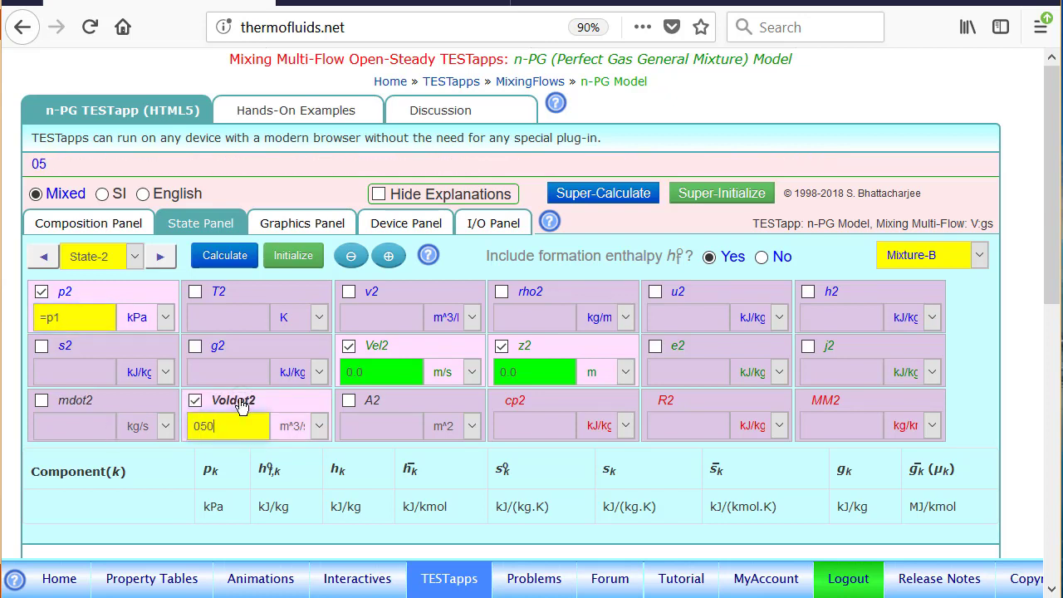
pyautogui.click(318, 426)
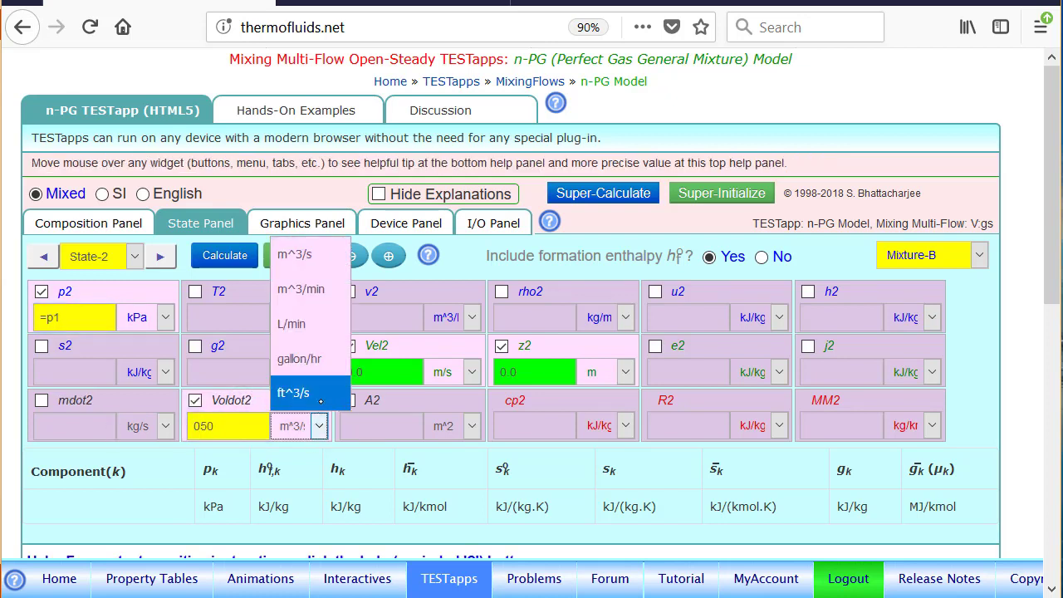
pyautogui.click(323, 291)
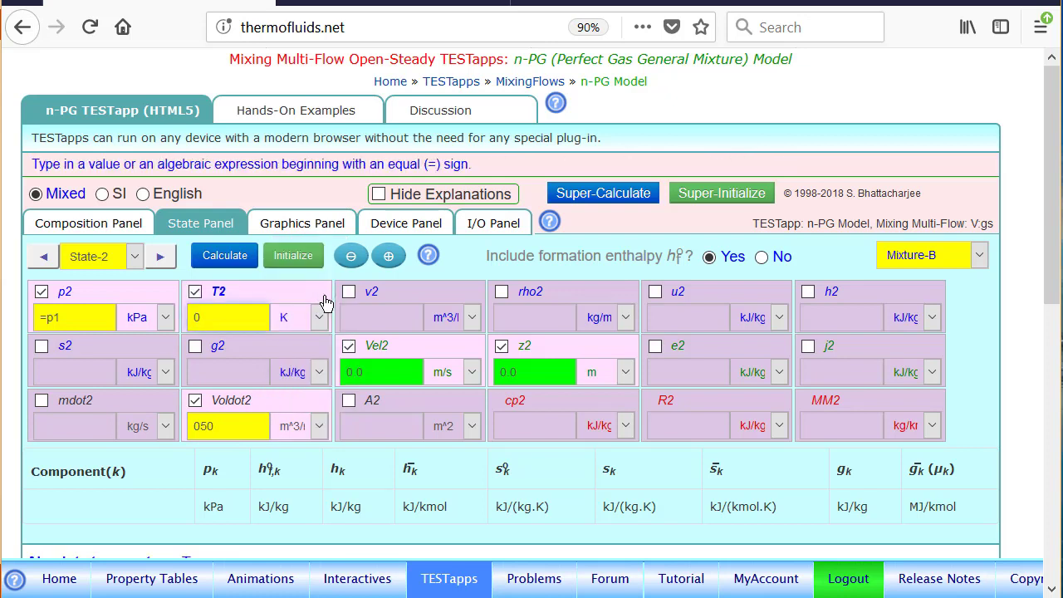
# Set State-2's temperature T2 to 200 deg-C and calculate the state.
pyautogui.click(238, 304)
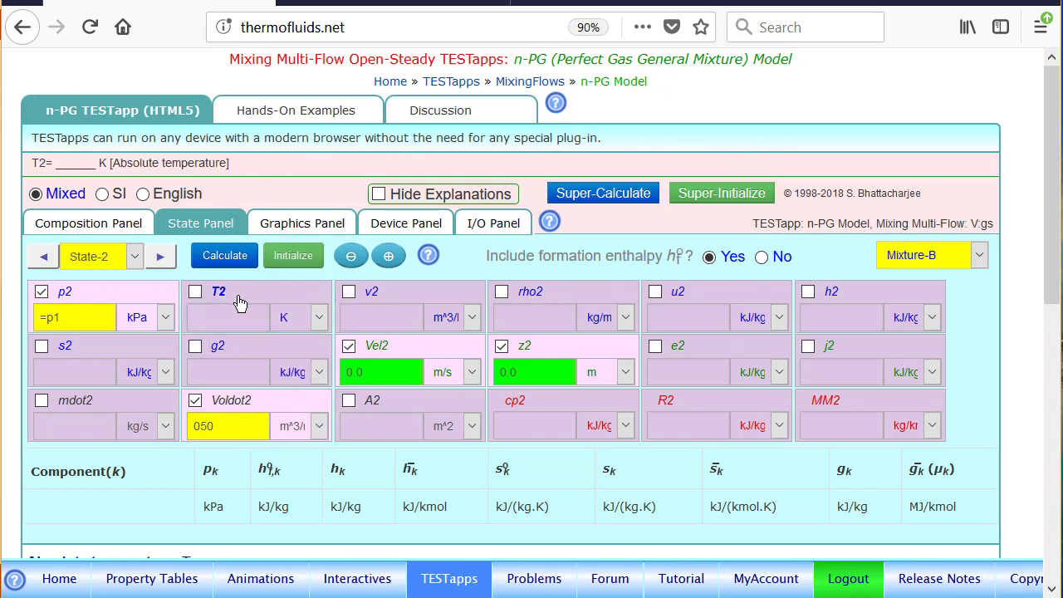
pyautogui.click(263, 293)
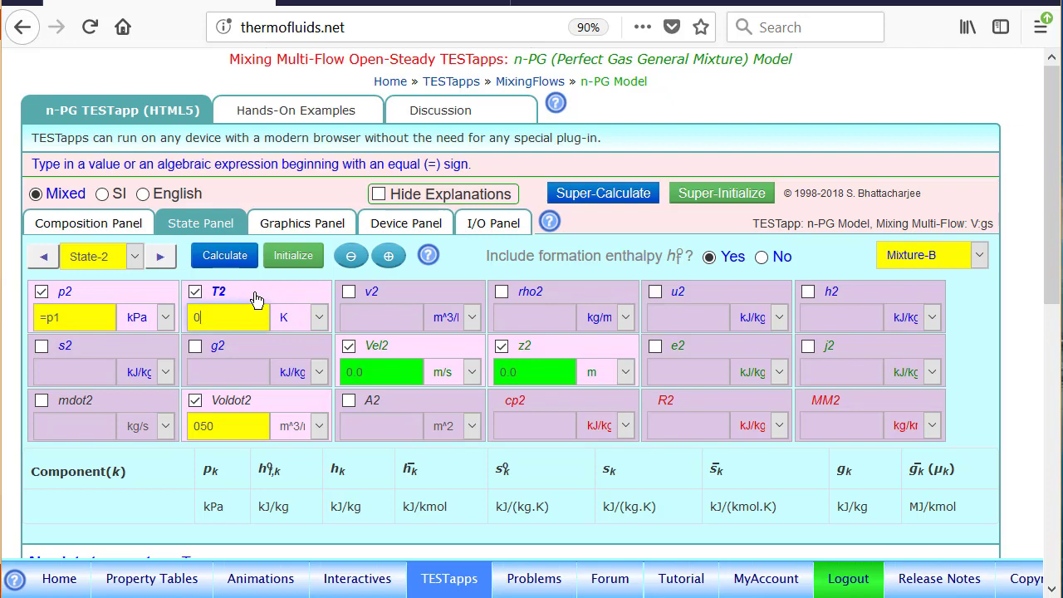
pyautogui.press('BackSpace')
pyautogui.write('200')
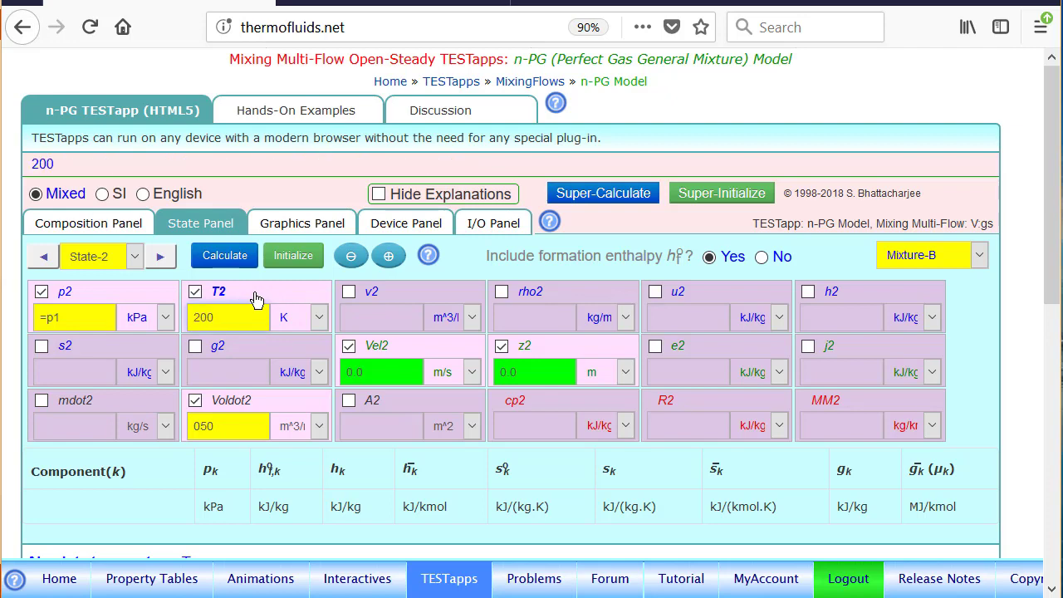
pyautogui.click(316, 317)
pyautogui.click(309, 382)
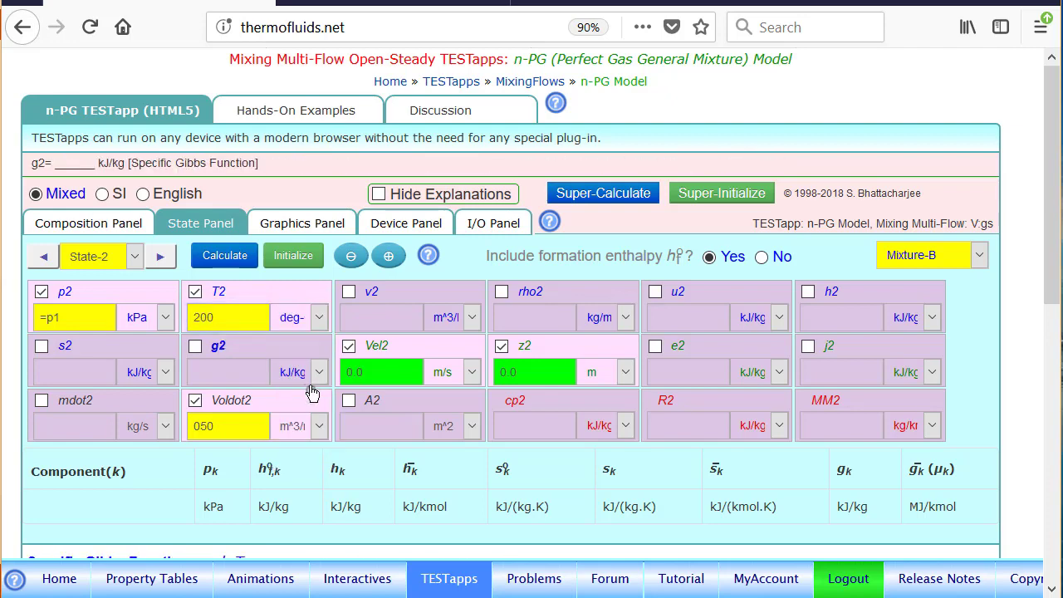
pyautogui.click(232, 256)
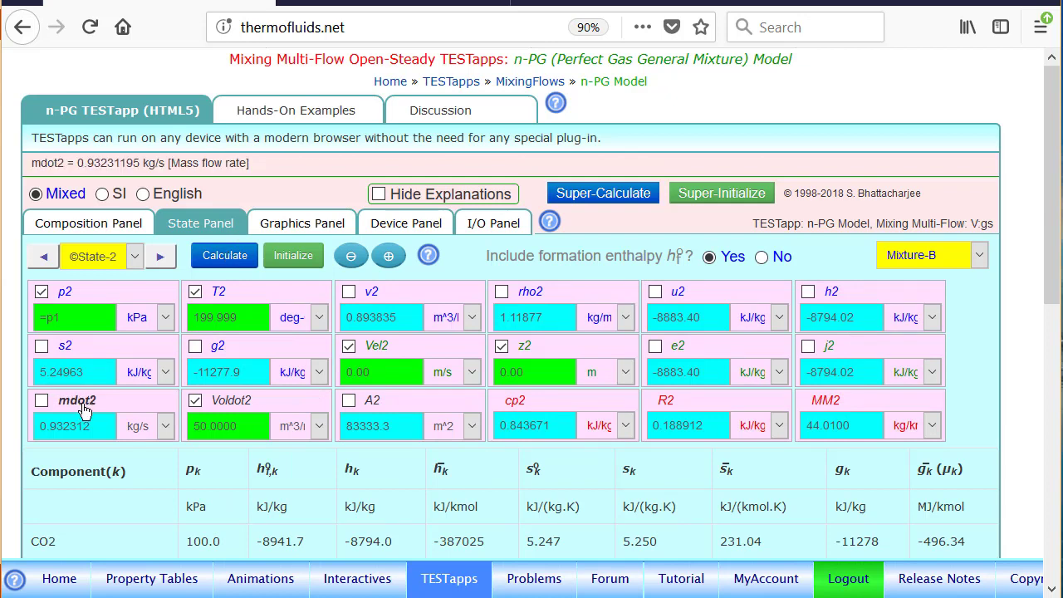
# Start composing Mixture-C in kg and set its nitrogen amount to the expression =mdot1.
pyautogui.click(41, 259)
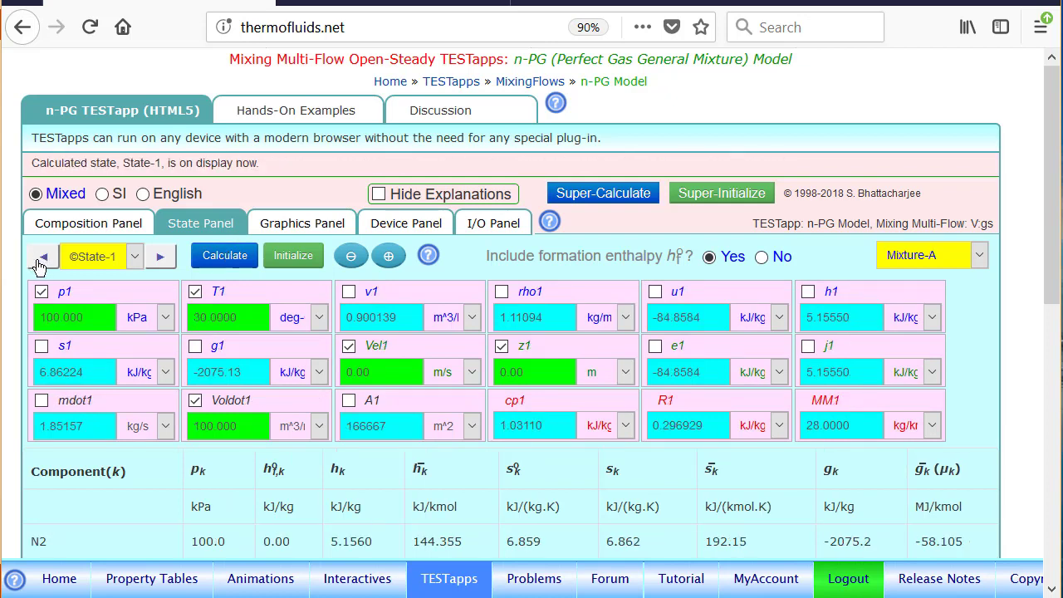
pyautogui.click(99, 228)
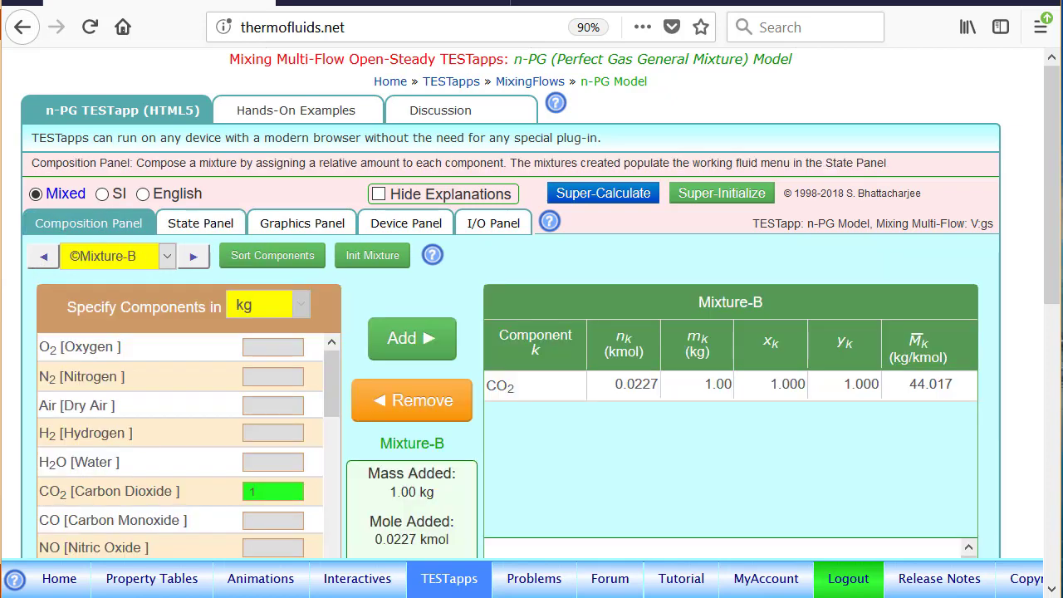
pyautogui.click(191, 259)
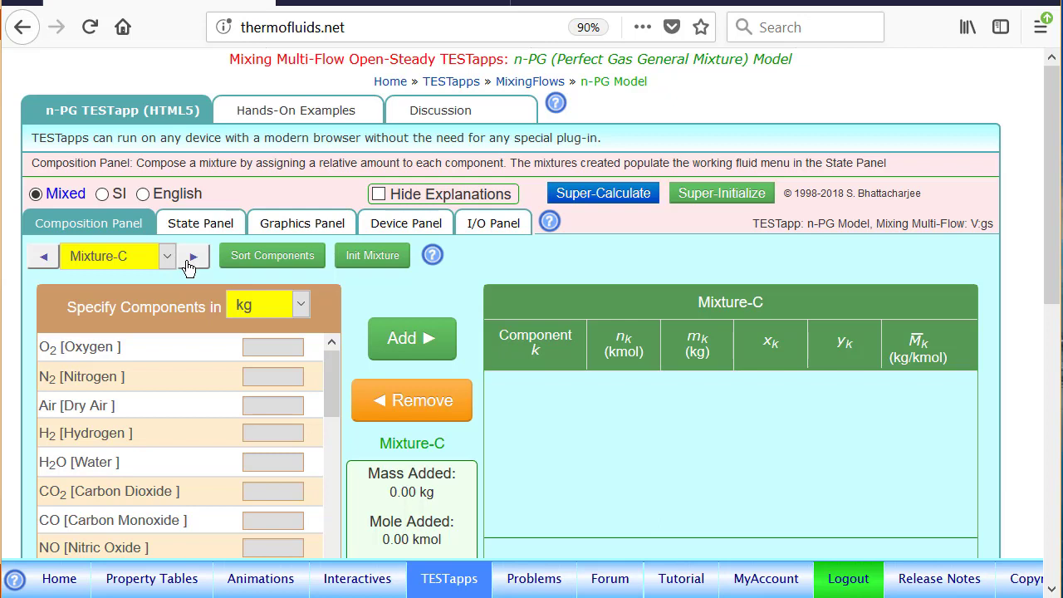
pyautogui.click(148, 376)
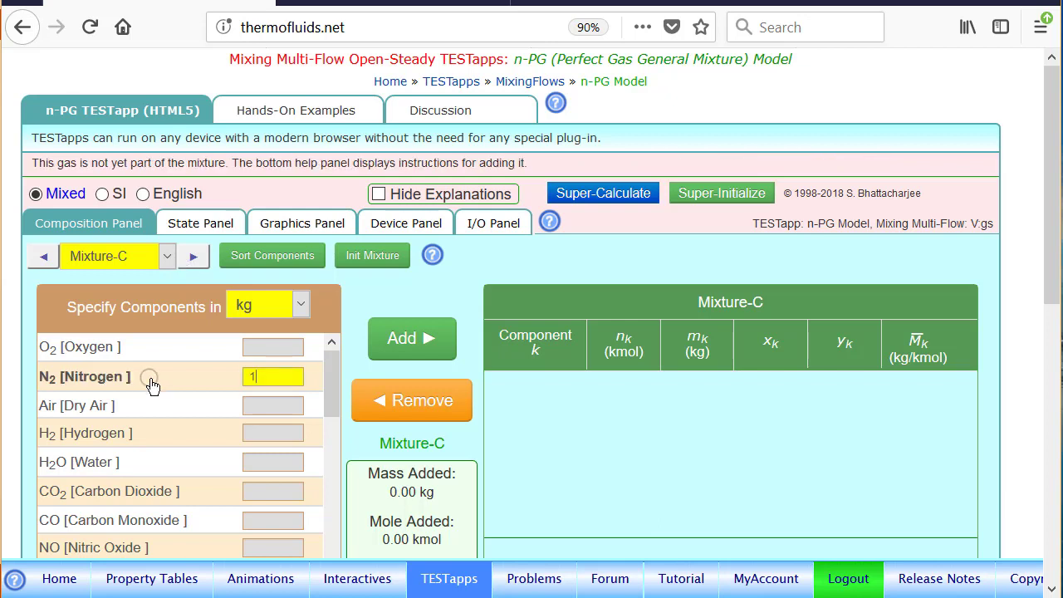
pyautogui.press('BackSpace')
pyautogui.write('=mdo')
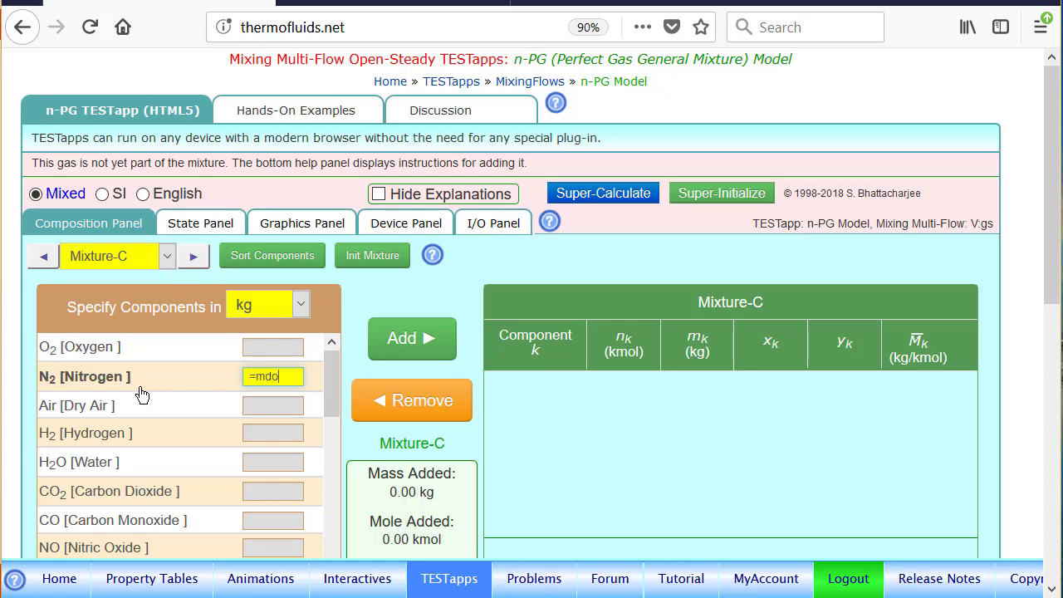
pyautogui.write('t1')
# Set Mixture-C's carbon dioxide amount to =mdot2, add both gases to the mixture, and review its composition.
pyautogui.click(115, 498)
pyautogui.write('=')
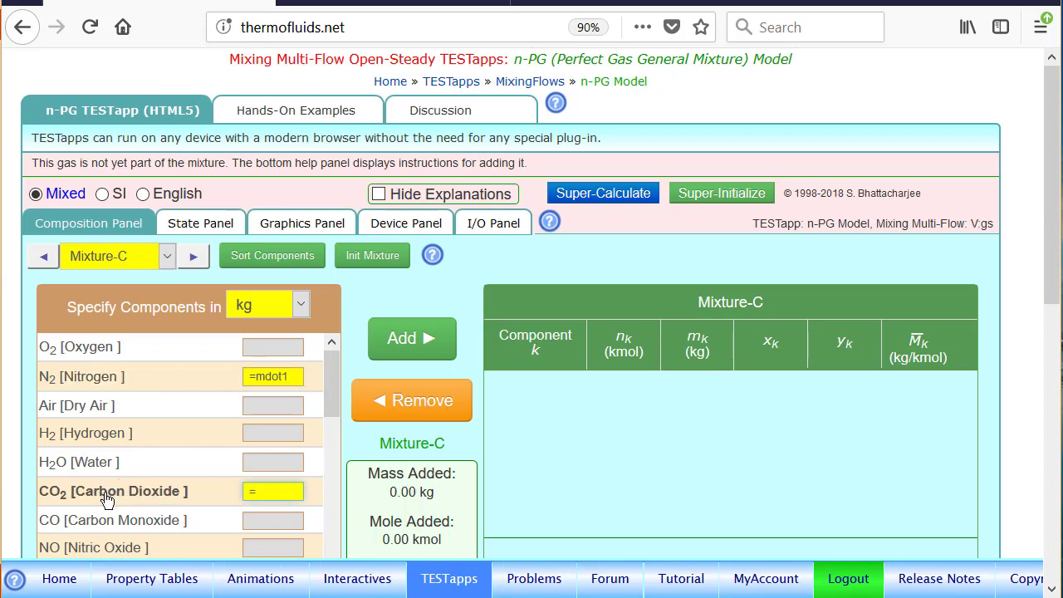
pyautogui.write('mdot2')
pyautogui.click(399, 353)
pyautogui.scroll(-5, 399, 352)
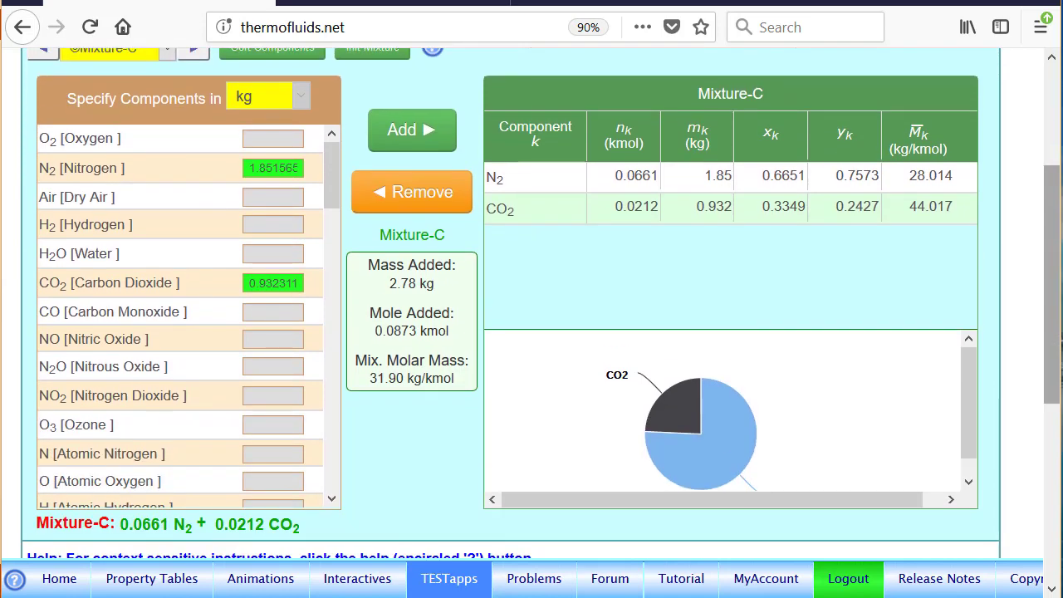
pyautogui.scroll(-1, 961, 431)
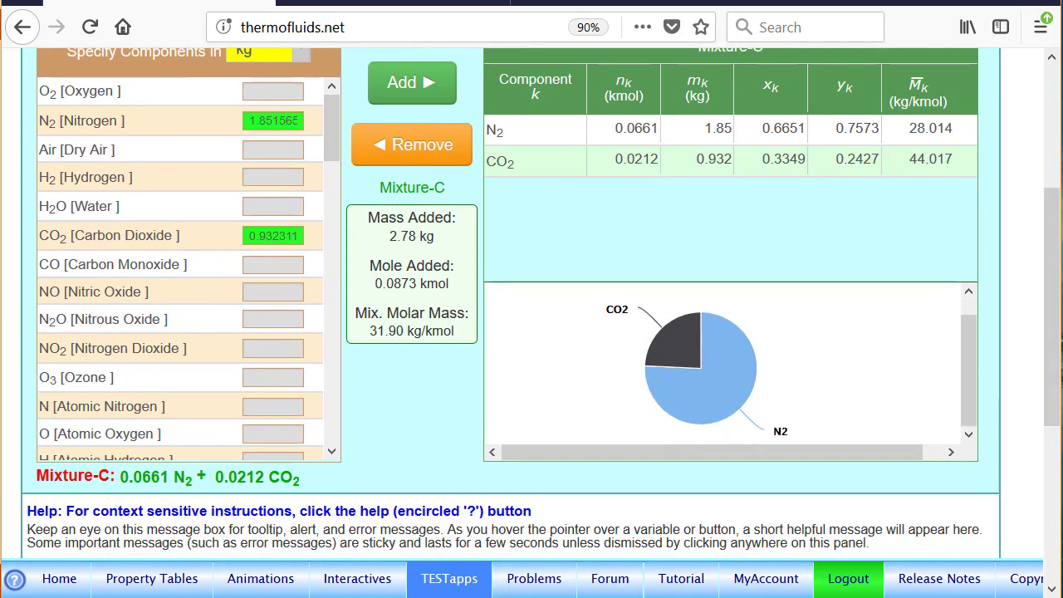
pyautogui.scroll(6, 961, 431)
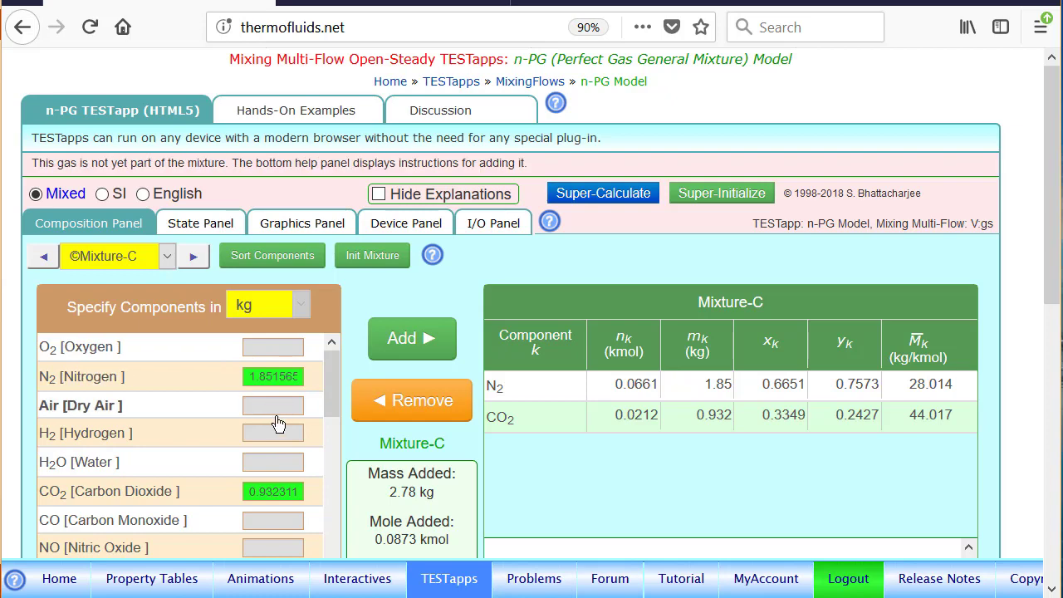
# Bring up State-3, assign Mixture-C as its working fluid, and set its pressure p3 to the expression =p1.
pyautogui.click(198, 222)
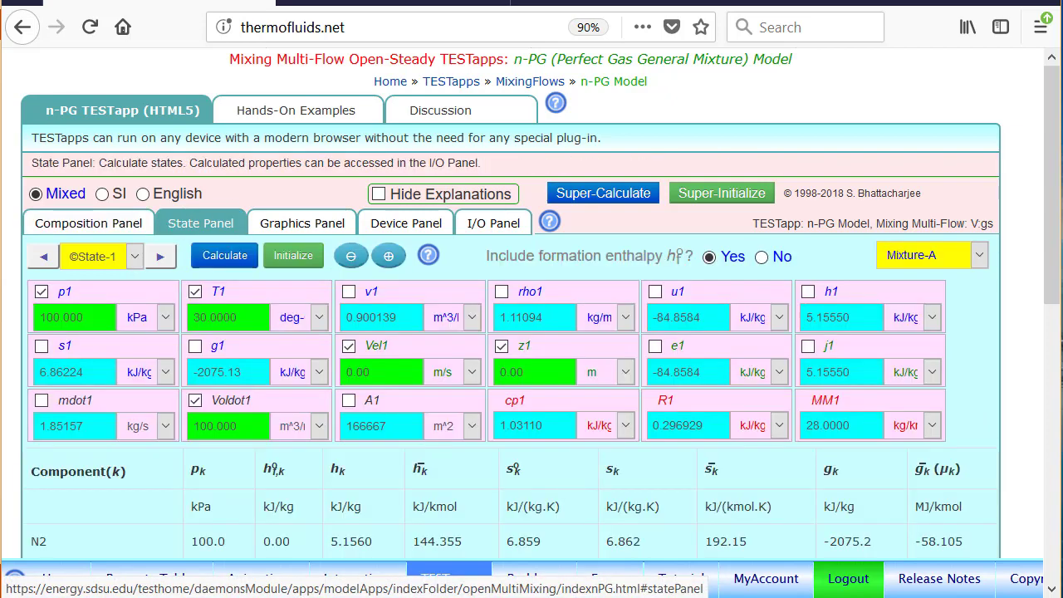
pyautogui.click(162, 256)
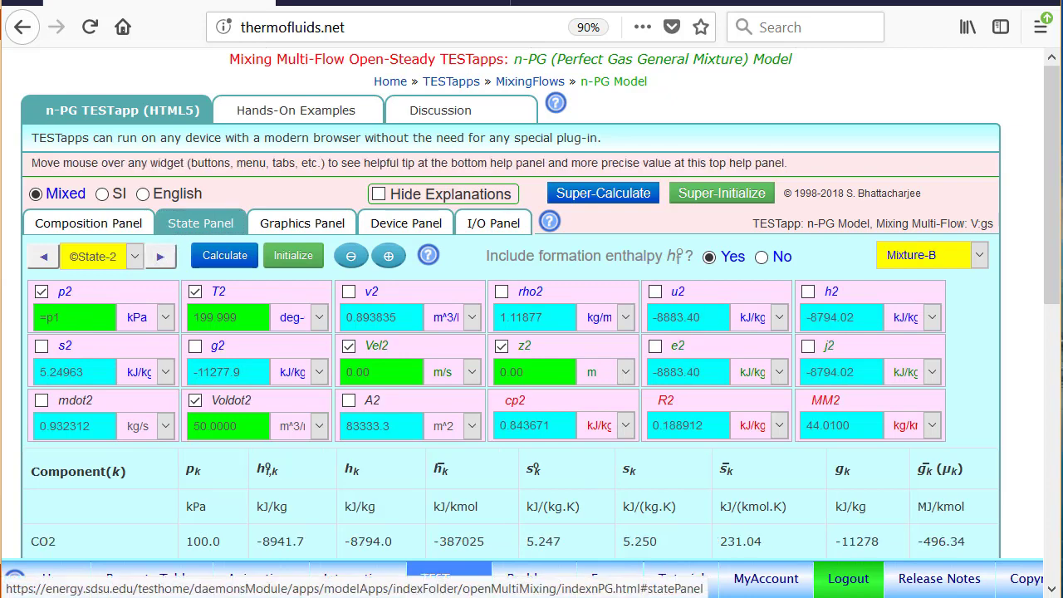
pyautogui.click(163, 261)
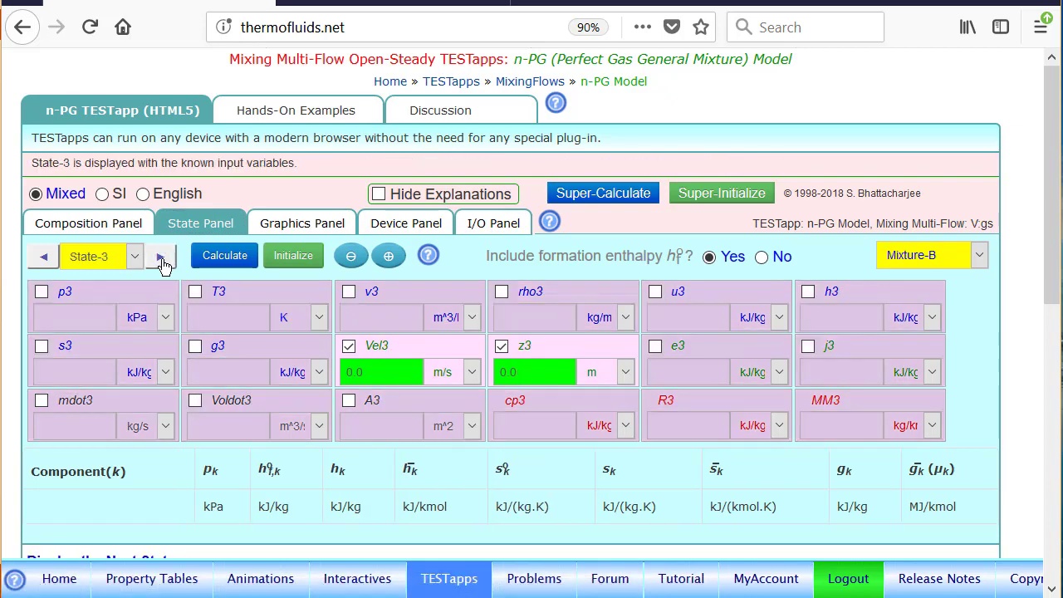
pyautogui.click(955, 256)
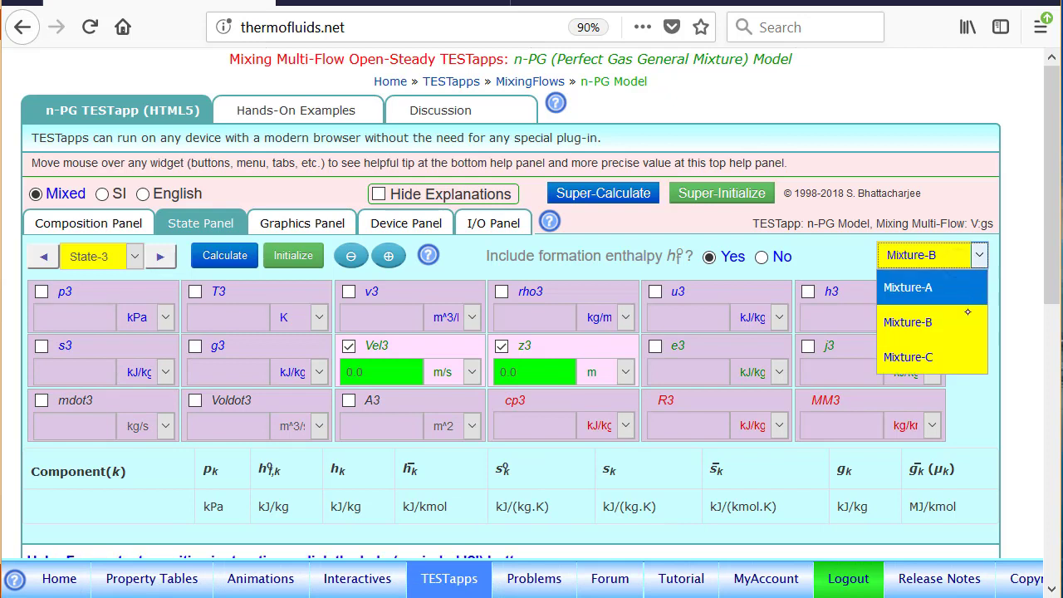
pyautogui.click(959, 357)
pyautogui.click(87, 296)
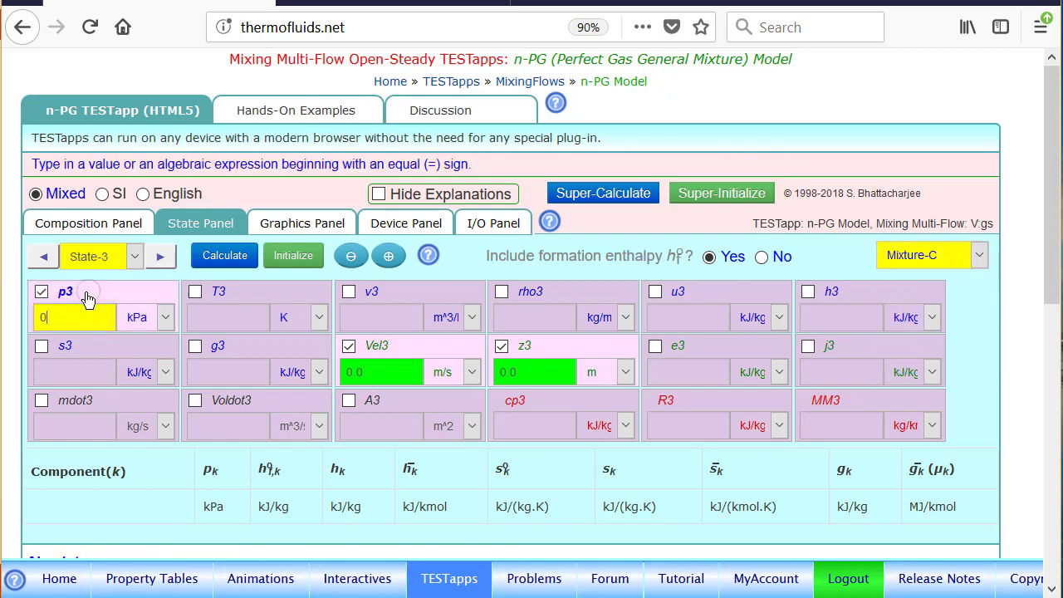
pyautogui.write('=p1')
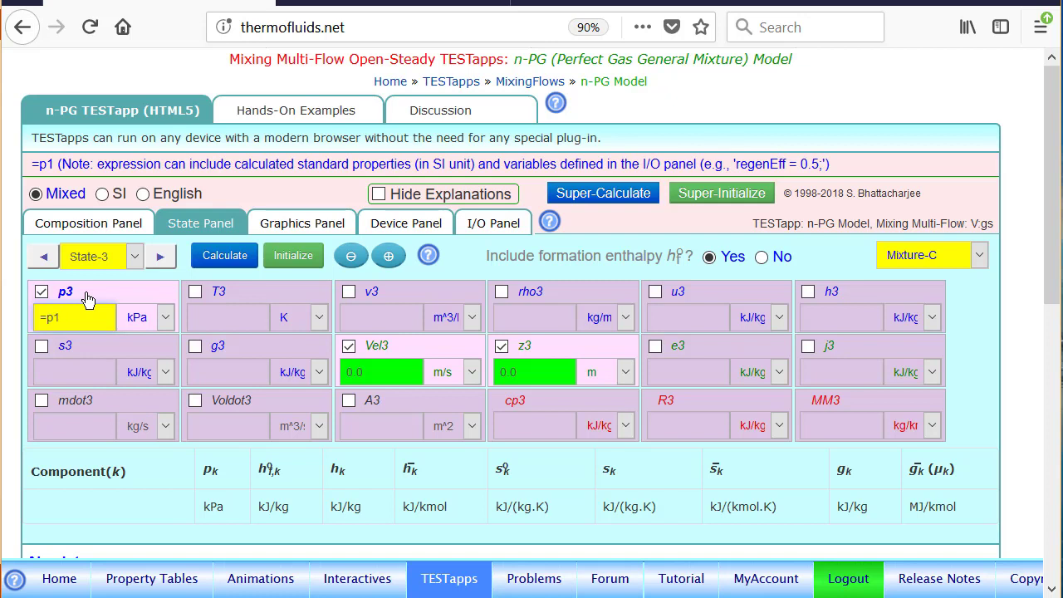
# Set State-3's mass flow rate mdot3 to the expression =mdo1+mdot2 and calculate the state.
pyautogui.click(85, 407)
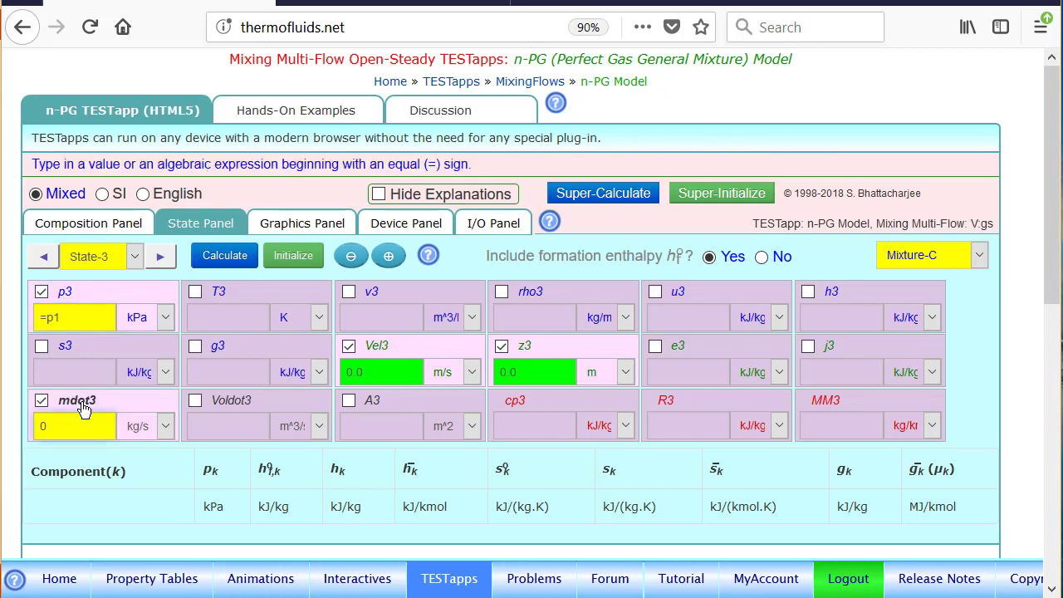
pyautogui.press('BackSpace')
pyautogui.write('=mdo1+mdot2')
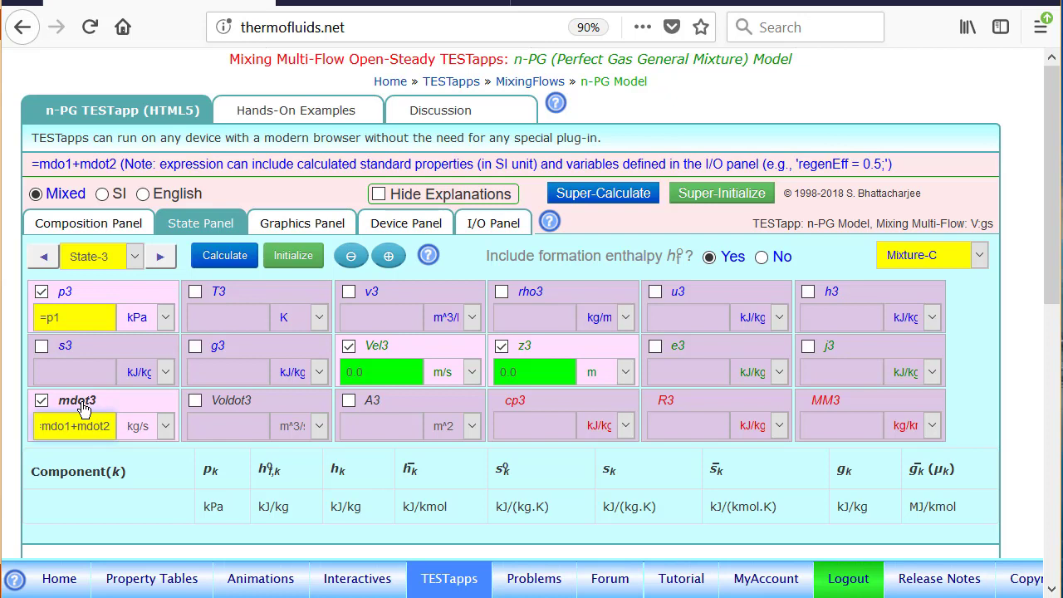
pyautogui.click(222, 262)
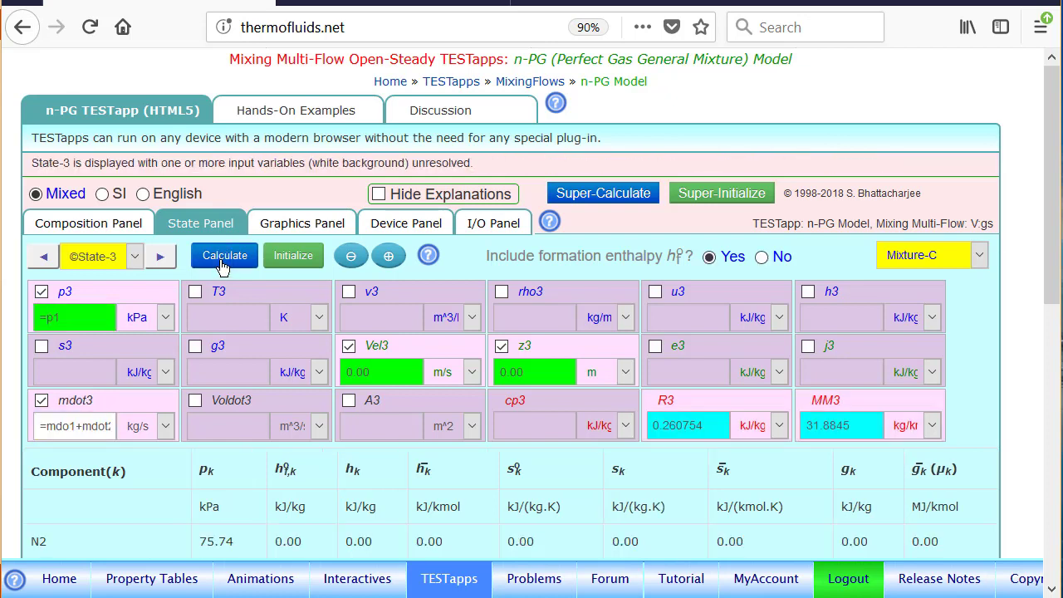
# Correct State-3's mass flow rate expression to =mdot1+mdot2 and calculate the state again.
pyautogui.click(101, 426)
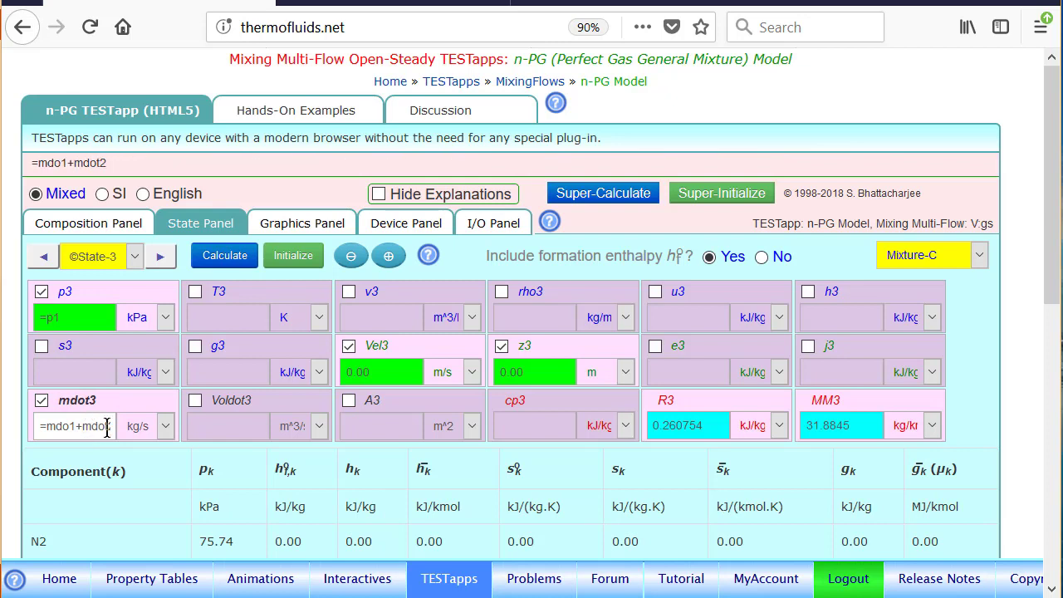
pyautogui.press('Right')
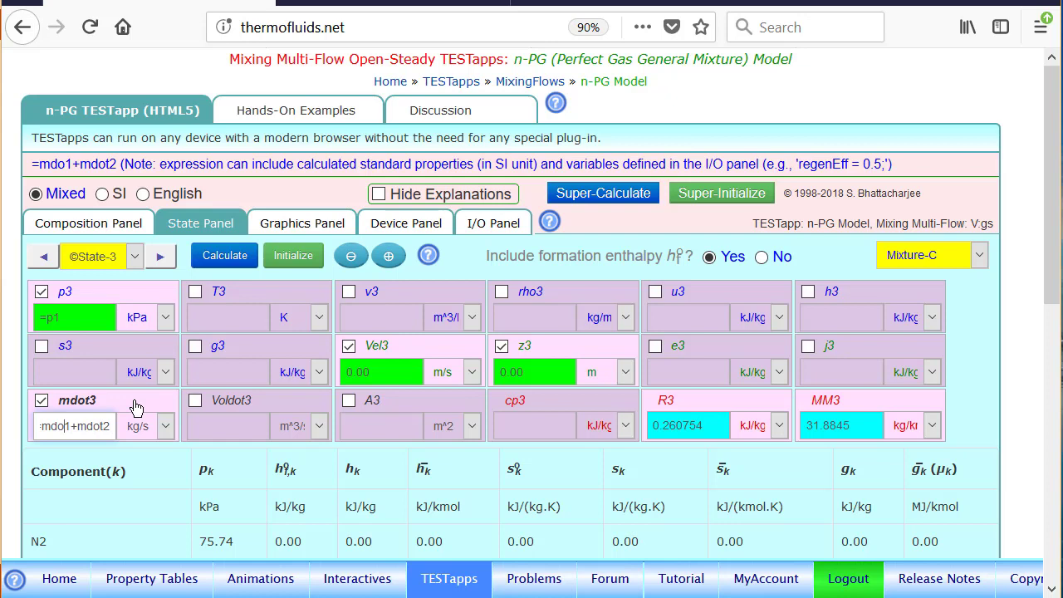
pyautogui.click(208, 256)
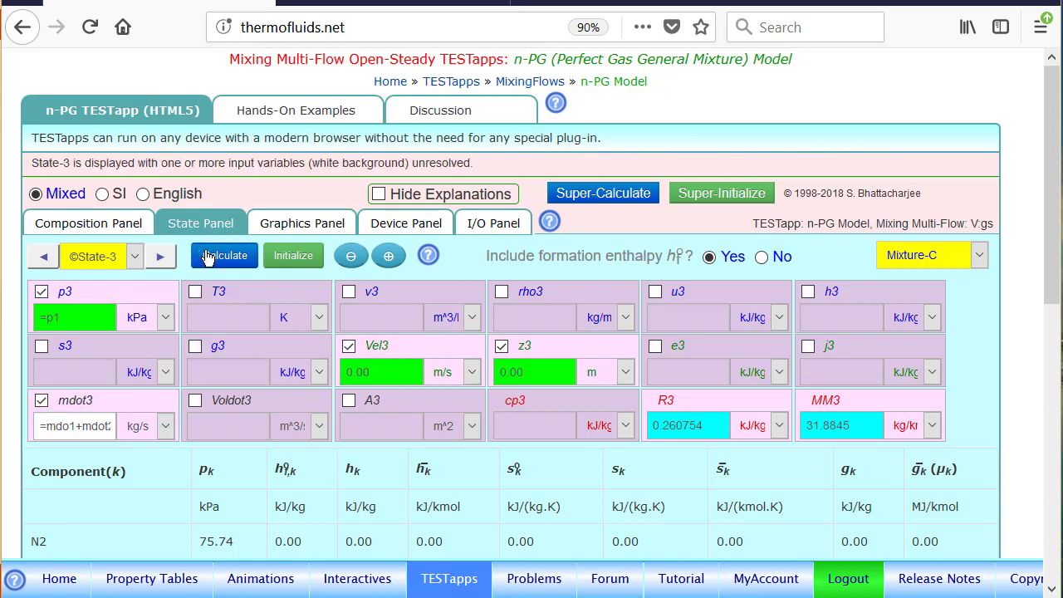
pyautogui.click(68, 425)
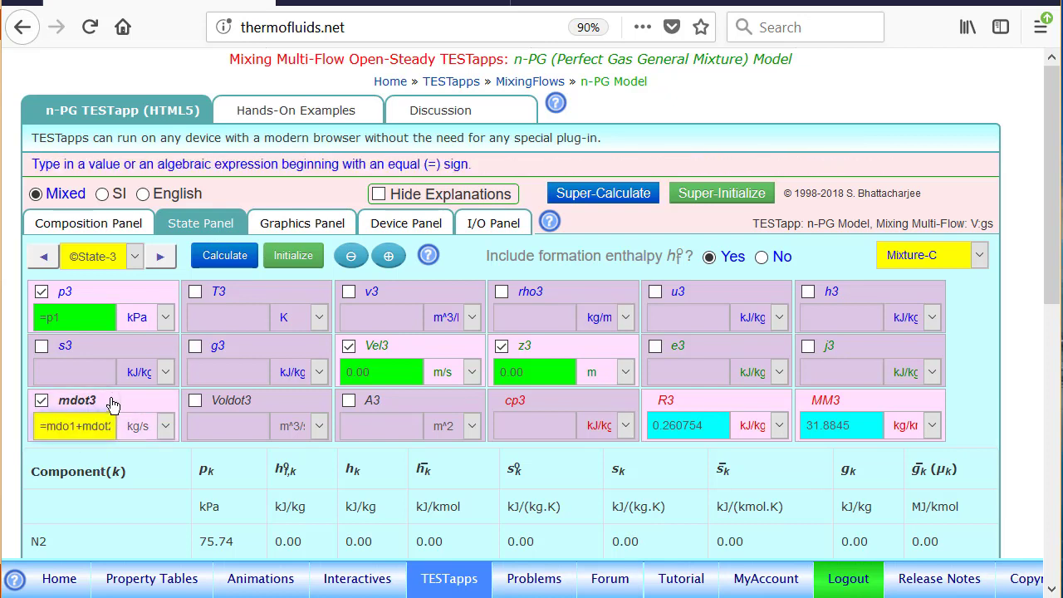
pyautogui.click(75, 426)
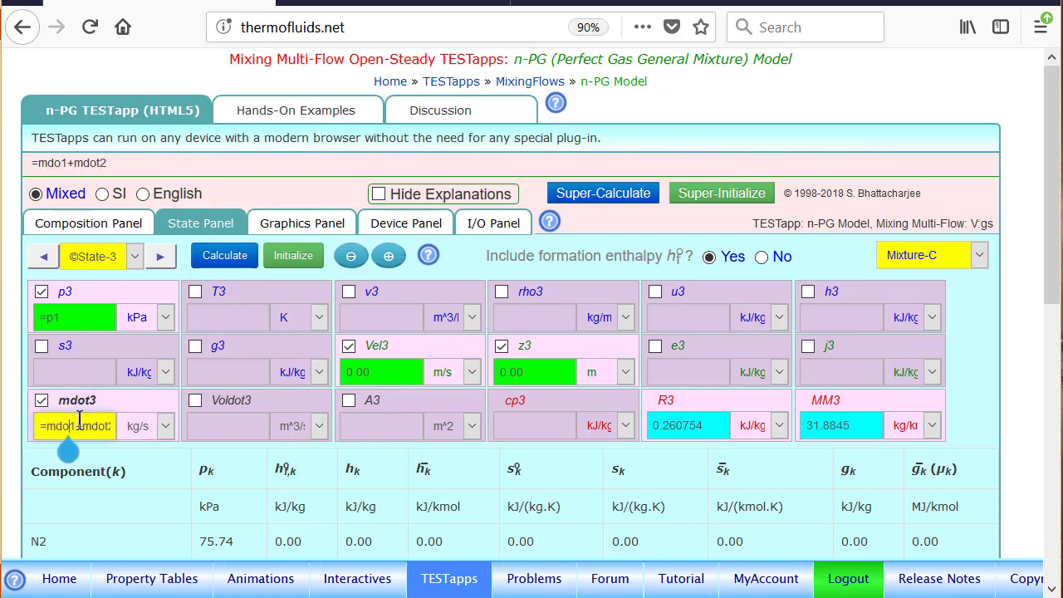
pyautogui.write('t')
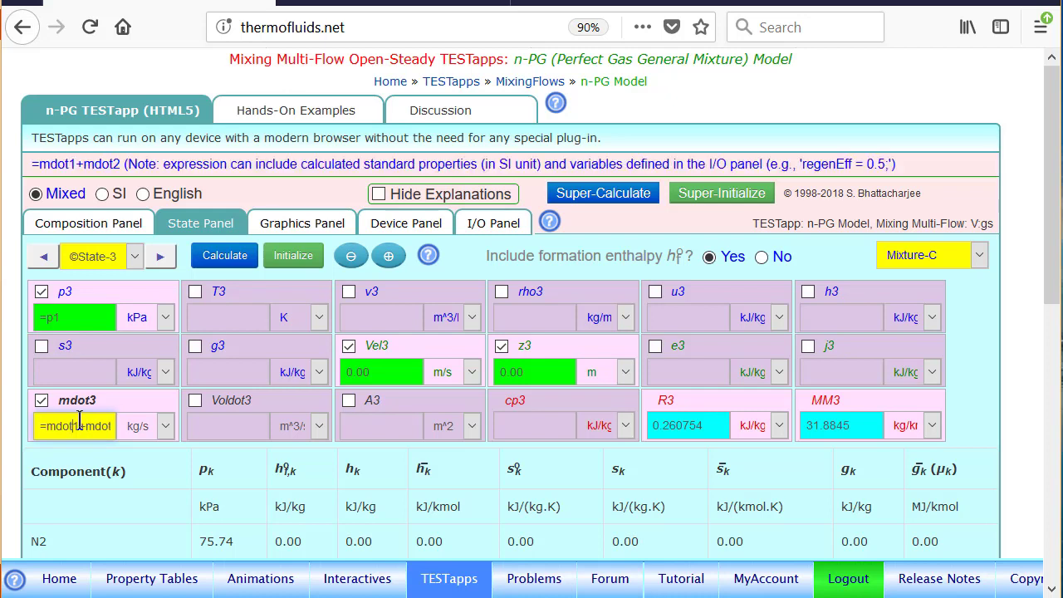
pyautogui.click(214, 261)
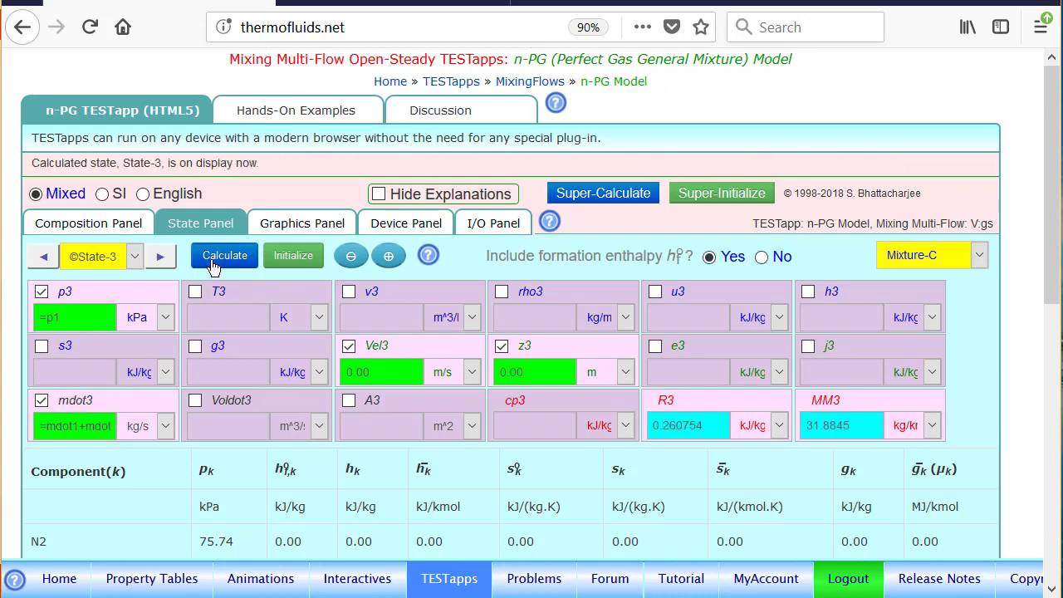
pyautogui.click(72, 420)
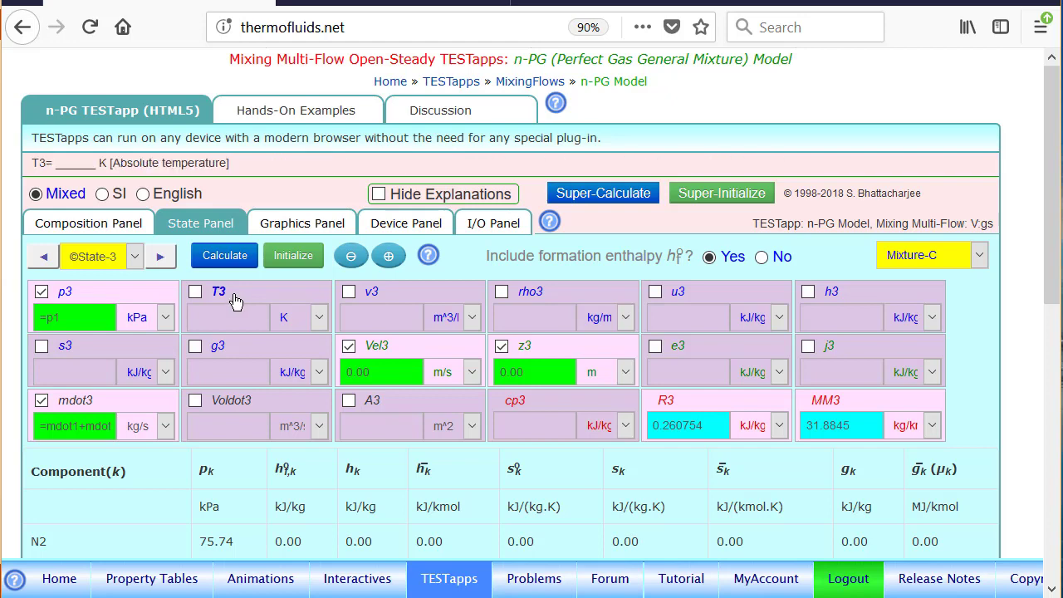
# Label the two mixing boxes D-1 and D-2 in the PowerPoint slide's flow sketch, and return to Device-1 in the TESTapp.
pyautogui.click(415, 226)
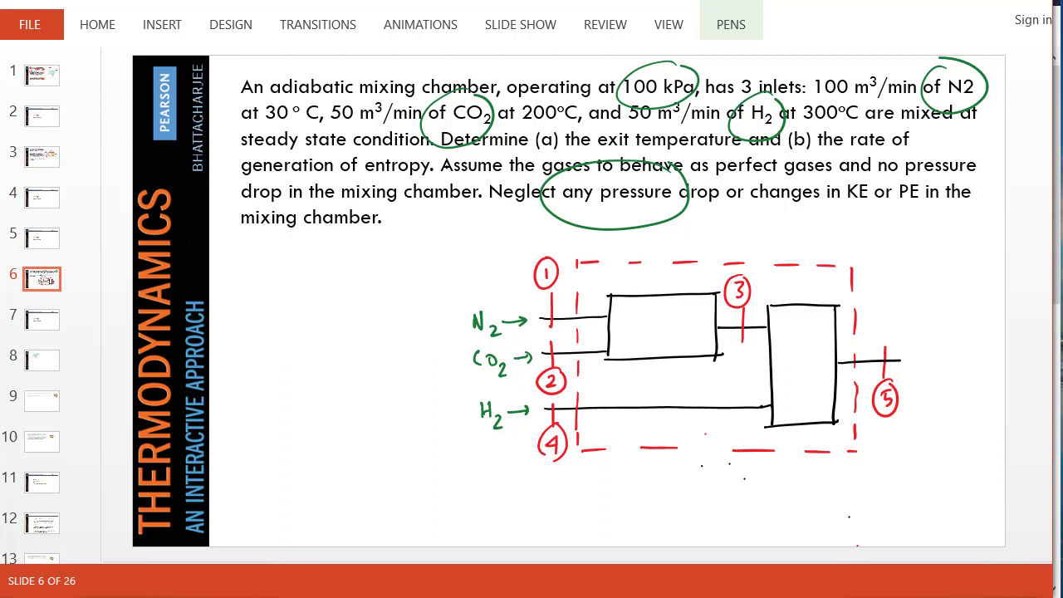
pyautogui.moveTo(631, 314); pyautogui.dragTo(632, 337)
pyautogui.moveTo(628, 316)
pyautogui.mouseDown()
pyautogui.moveTo(645, 327)
pyautogui.moveTo(630, 338)
pyautogui.moveTo(660, 327)
pyautogui.mouseUp()
pyautogui.click(649, 328)
pyautogui.moveTo(674, 316); pyautogui.dragTo(670, 336)
pyautogui.moveTo(787, 354); pyautogui.dragTo(789, 376)
pyautogui.moveTo(794, 366); pyautogui.dragTo(822, 375)
pyautogui.click(826, 372)
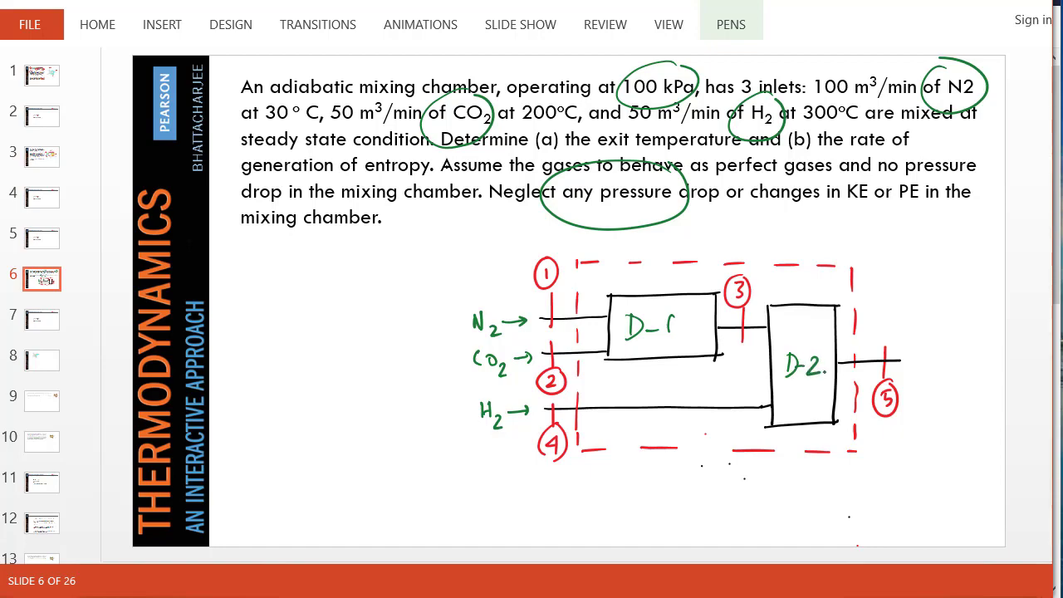
pyautogui.hotkey('alt', 'Tab')
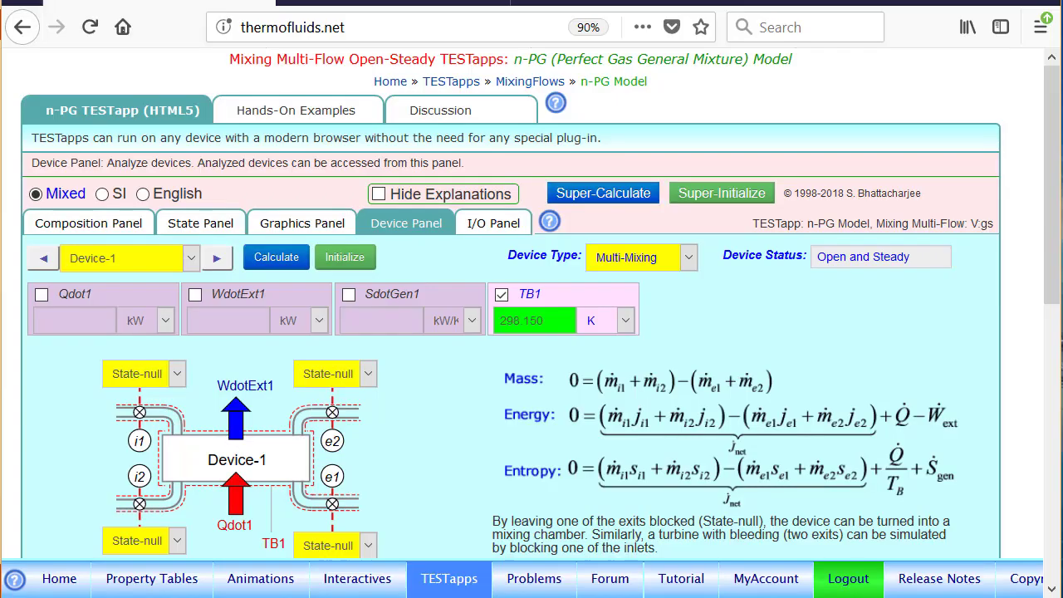
# Assign State-1 and State-2 to Device-1's inlets i1 and i2, and State-3 to its exit e2.
pyautogui.click(177, 373)
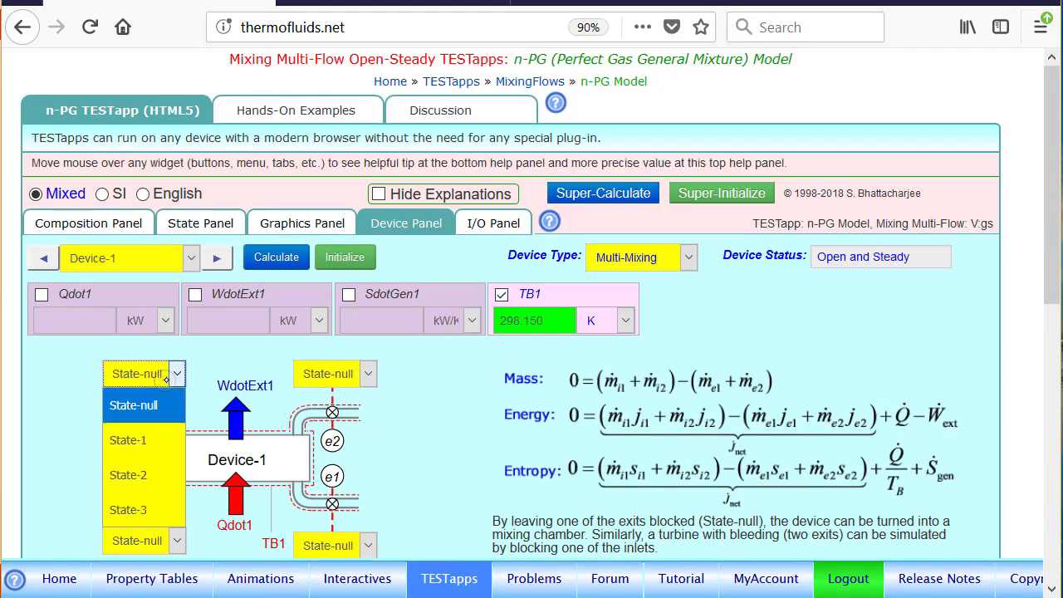
pyautogui.click(137, 438)
pyautogui.click(149, 539)
pyautogui.click(140, 475)
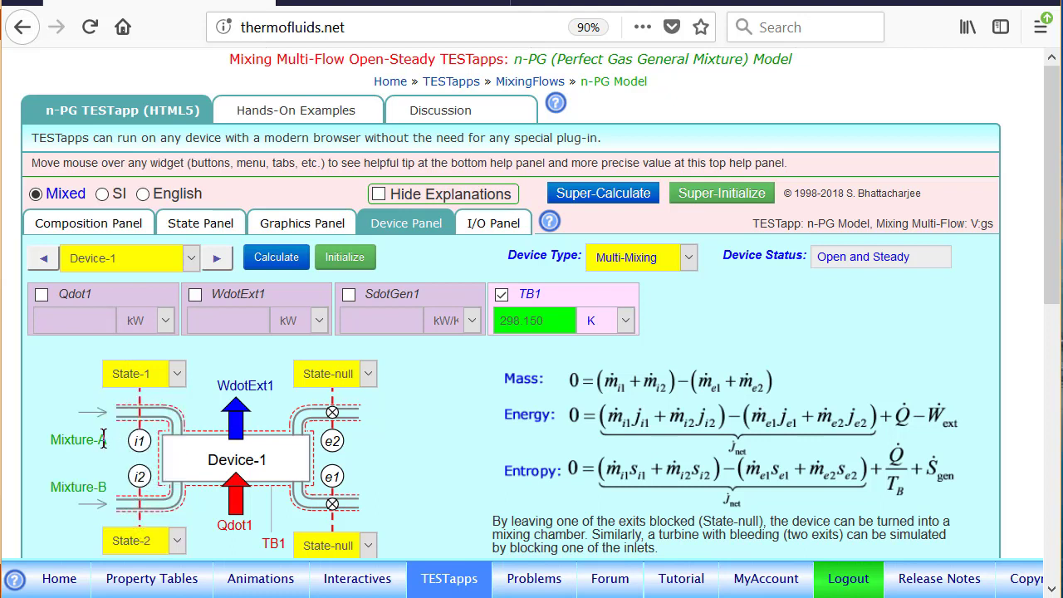
pyautogui.click(351, 382)
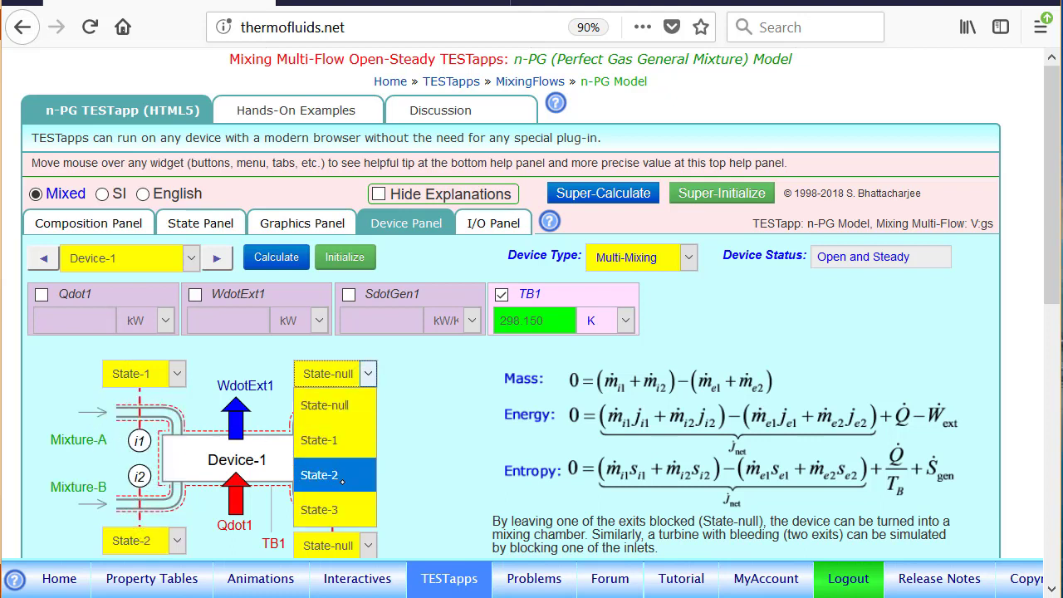
pyautogui.click(335, 508)
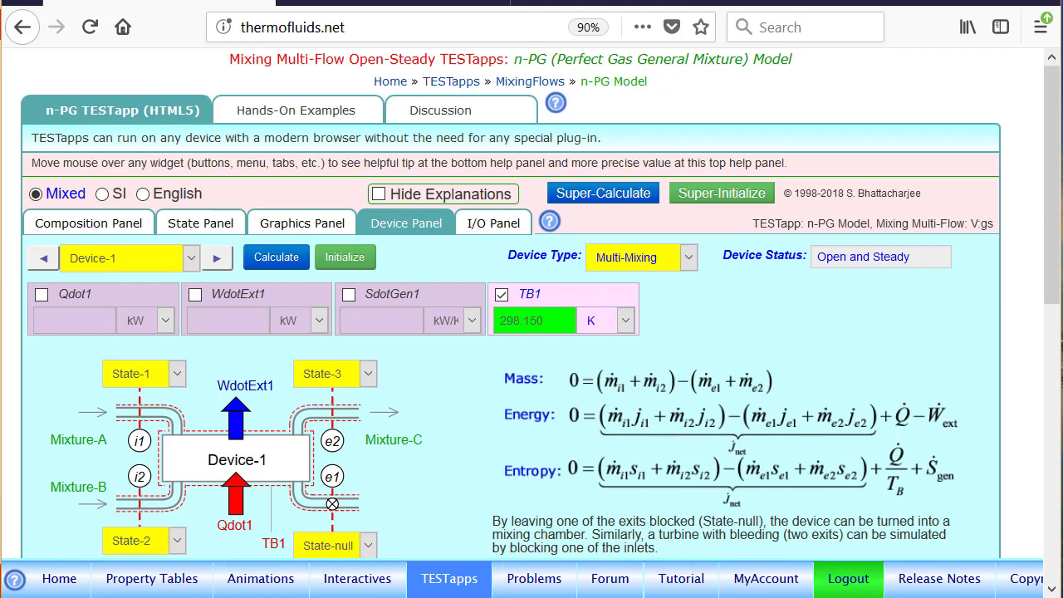
# Set Device-1's heat transfer Qdot1 and external work WdotExt1 to 0 kW and calculate the device.
pyautogui.click(237, 295)
pyautogui.click(115, 293)
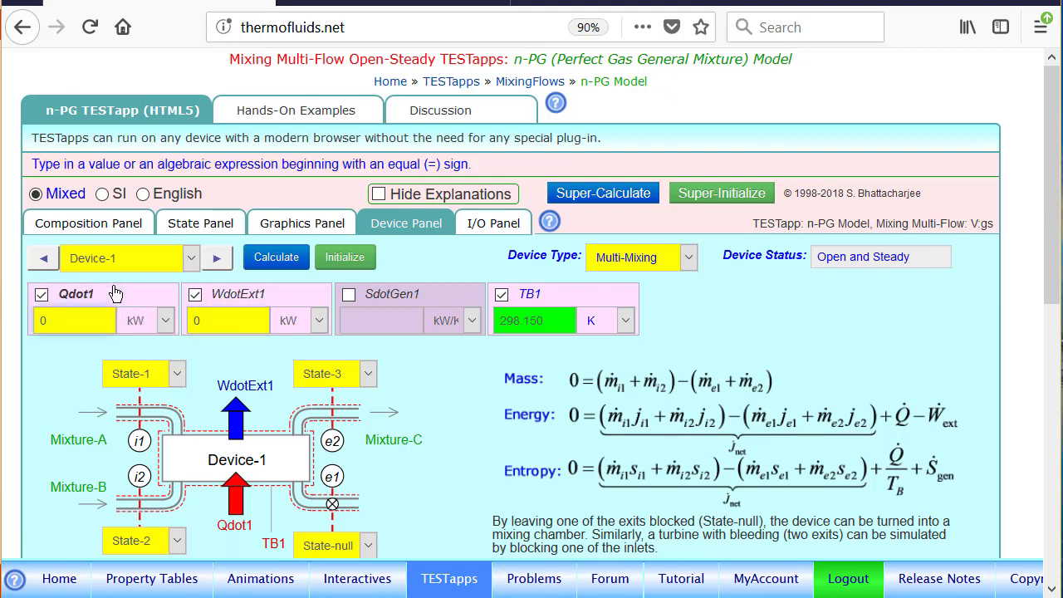
pyautogui.click(276, 256)
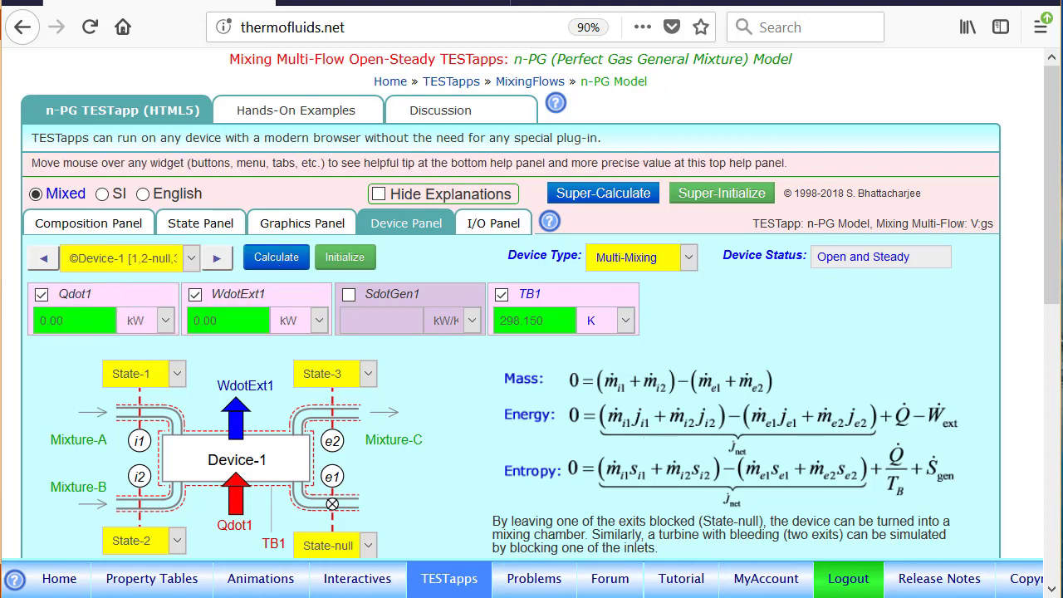
# Return to State-3 and calculate it using the j3 value supplied by Device-1.
pyautogui.click(207, 223)
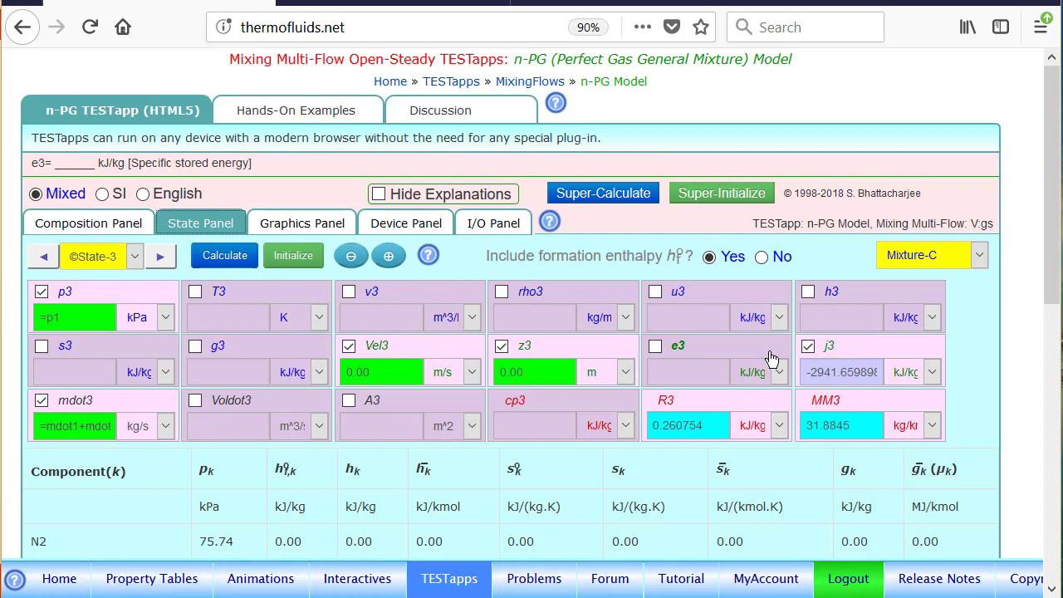
pyautogui.click(225, 255)
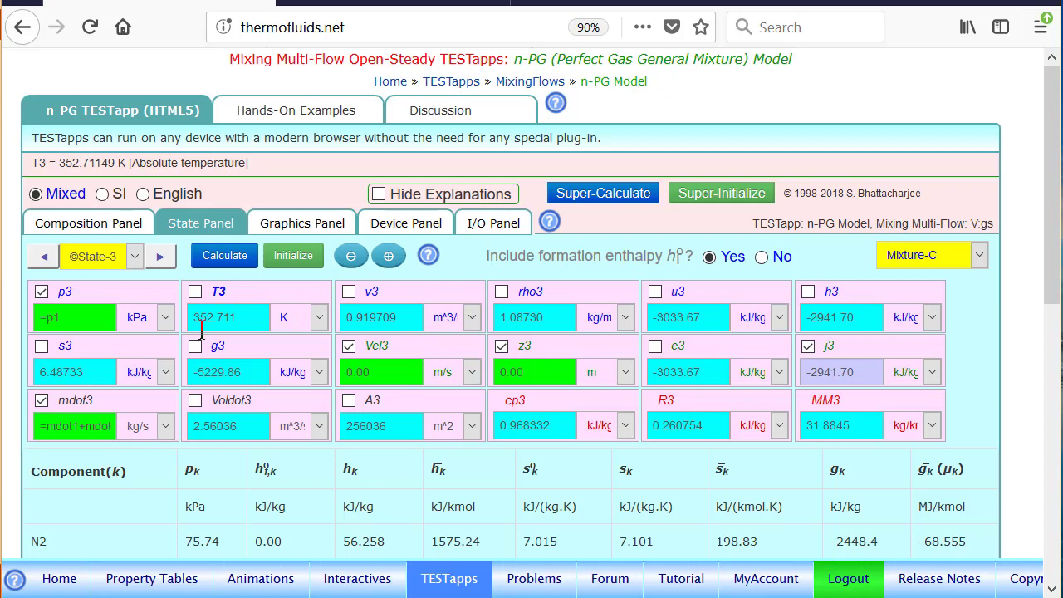
# Check the third inlet gas on the PowerPoint slide, and compose Mixture-D in the TESTapp from 1 kg of hydrogen.
pyautogui.click(96, 228)
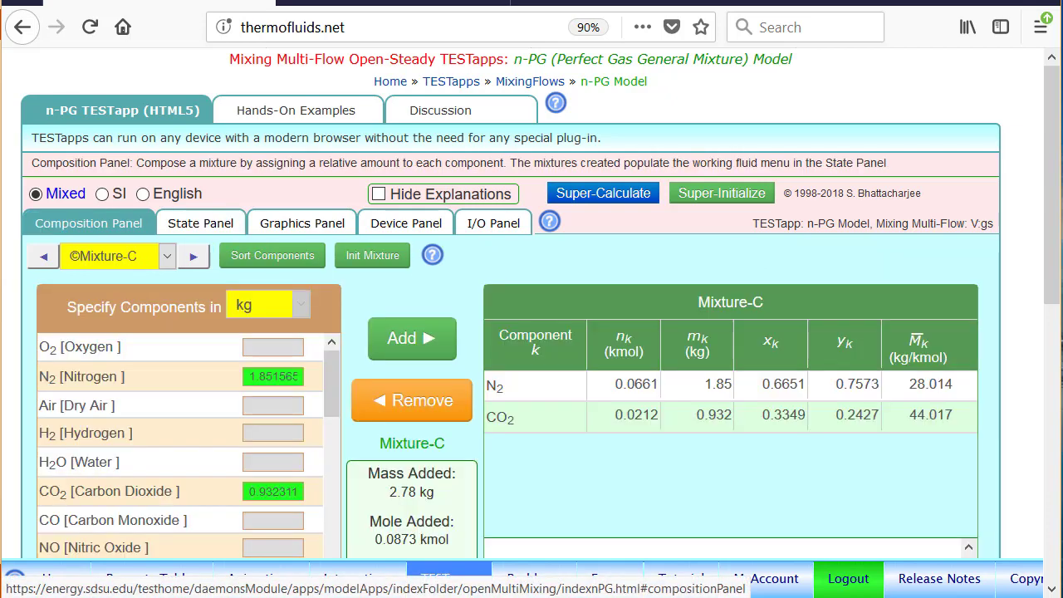
pyautogui.press('F10')
pyautogui.press('F9')
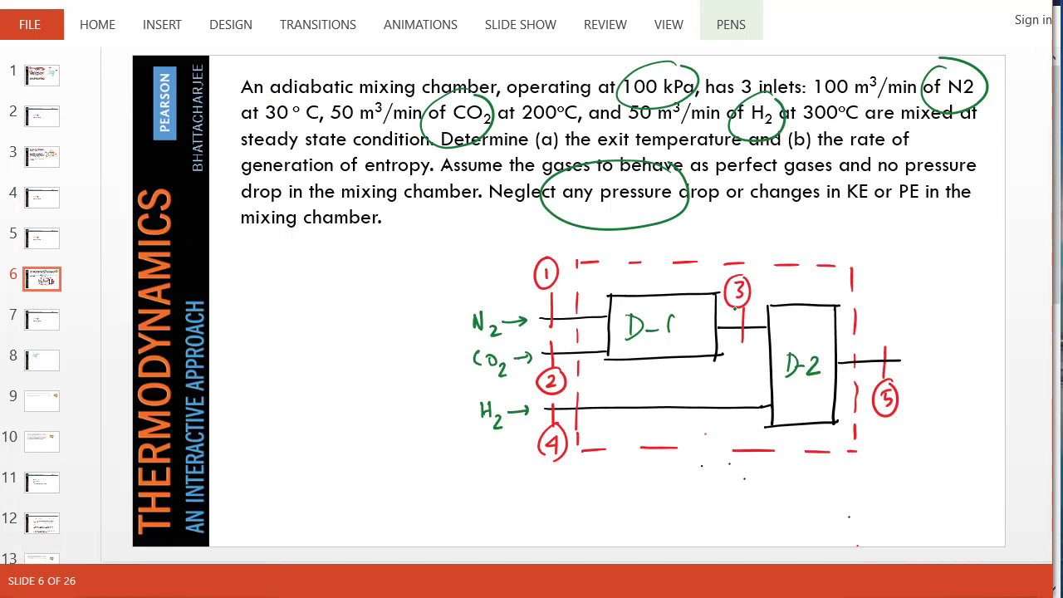
pyautogui.hotkey('alt', 'Tab')
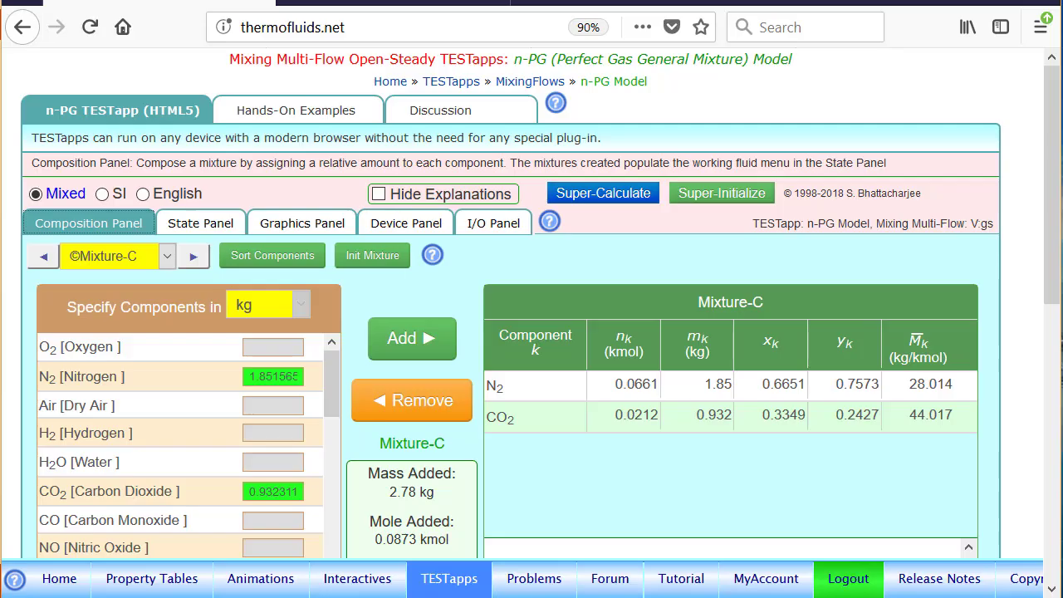
pyautogui.click(192, 259)
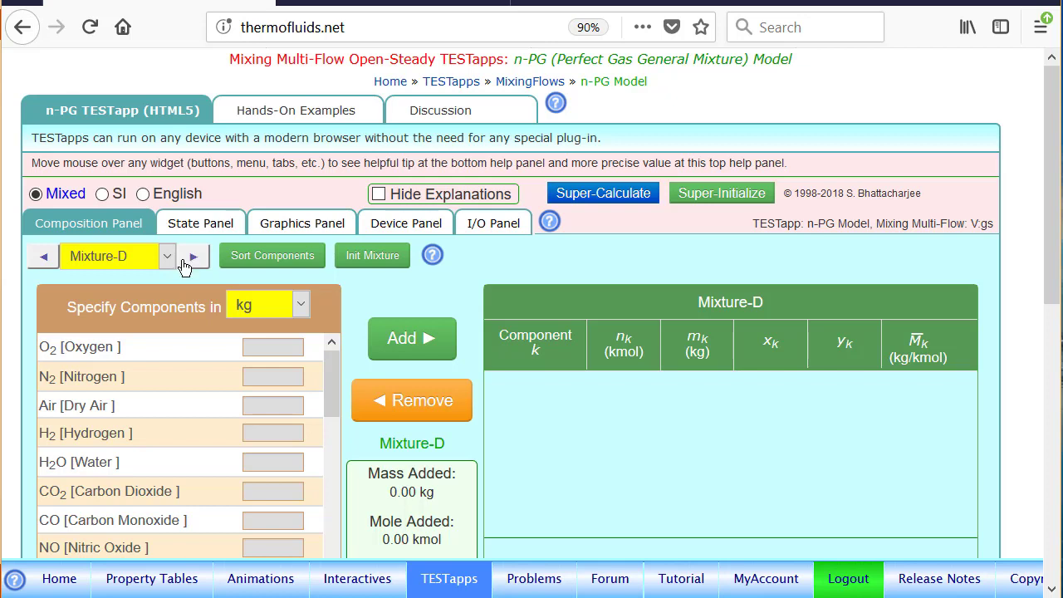
pyautogui.click(265, 432)
pyautogui.write('1')
pyautogui.click(426, 339)
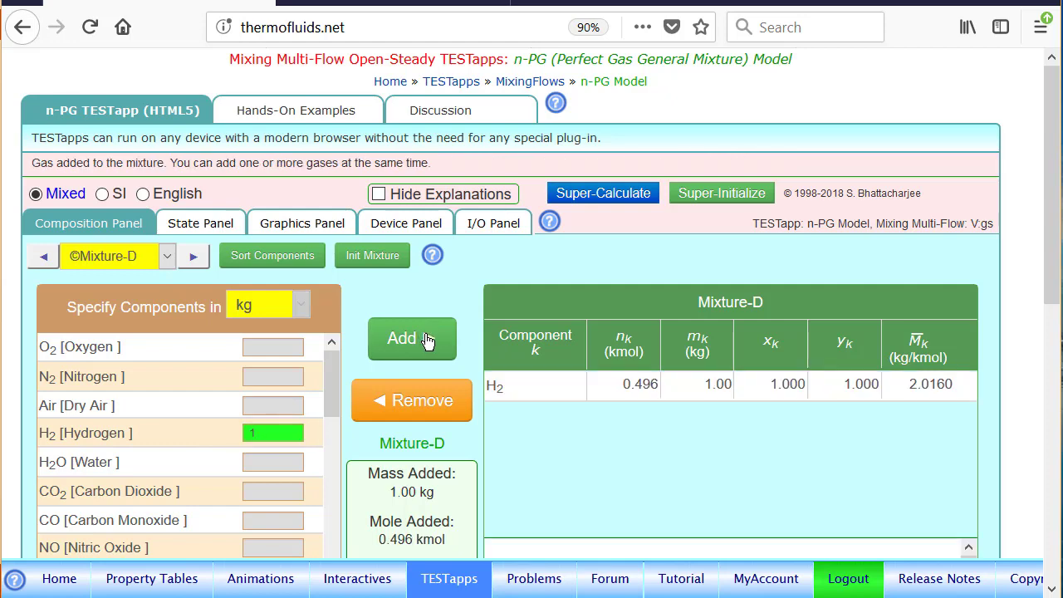
# Bring up State-4, assign Mixture-D as its working fluid, and set pressure p4 to =p1.
pyautogui.click(200, 224)
pyautogui.click(161, 259)
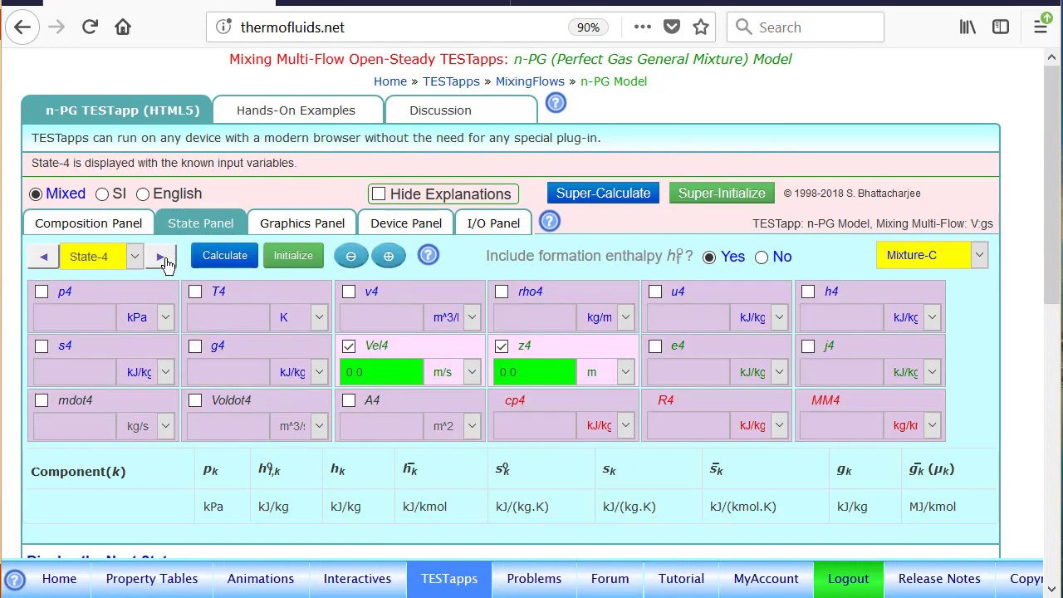
pyautogui.click(930, 255)
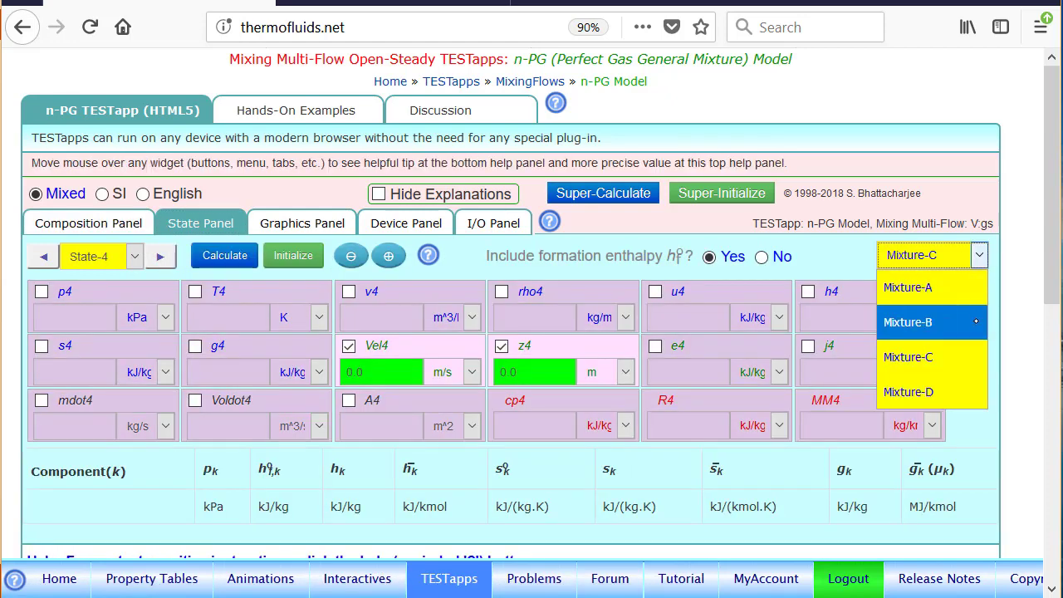
pyautogui.click(966, 394)
pyautogui.click(92, 295)
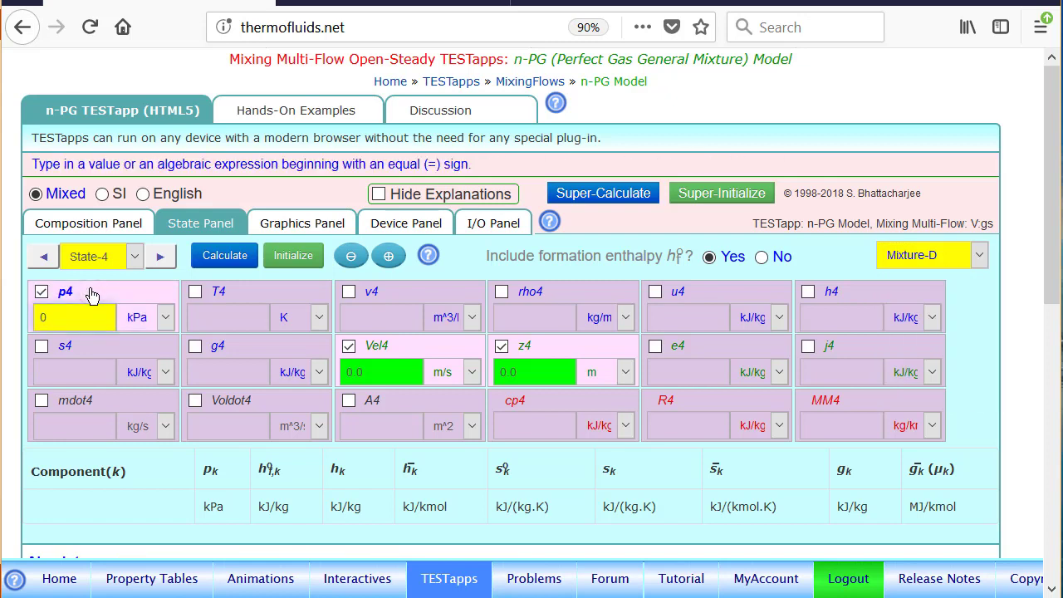
pyautogui.press('BackSpace')
pyautogui.write('=p1')
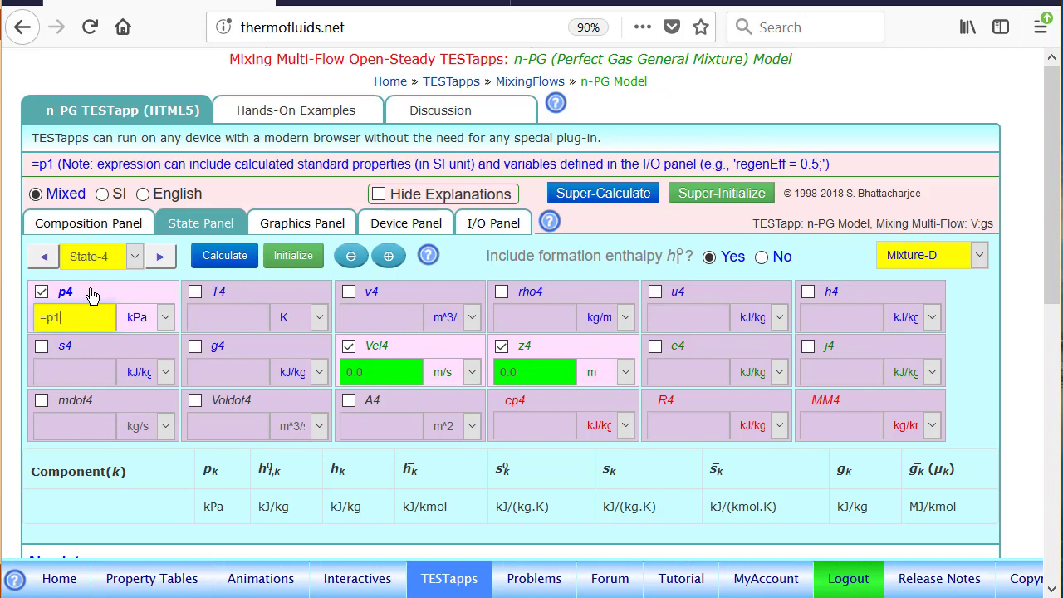
# Set State-4's temperature T4 to 300 deg-C and its volume flow rate Voldot4 to 50 m^3/min.
pyautogui.click(265, 295)
pyautogui.press('BackSpace')
pyautogui.write('300')
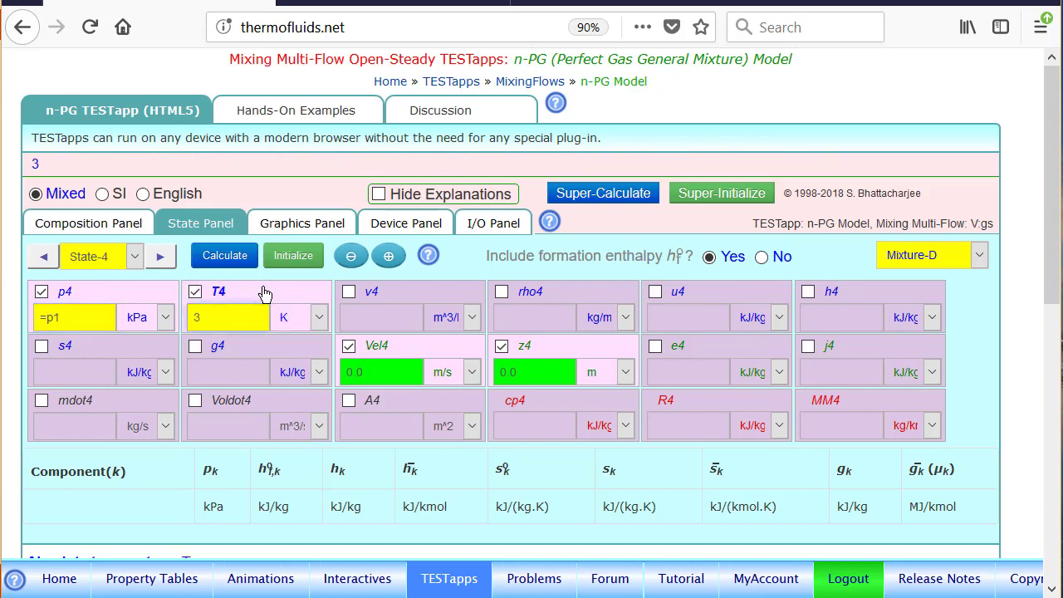
pyautogui.click(318, 318)
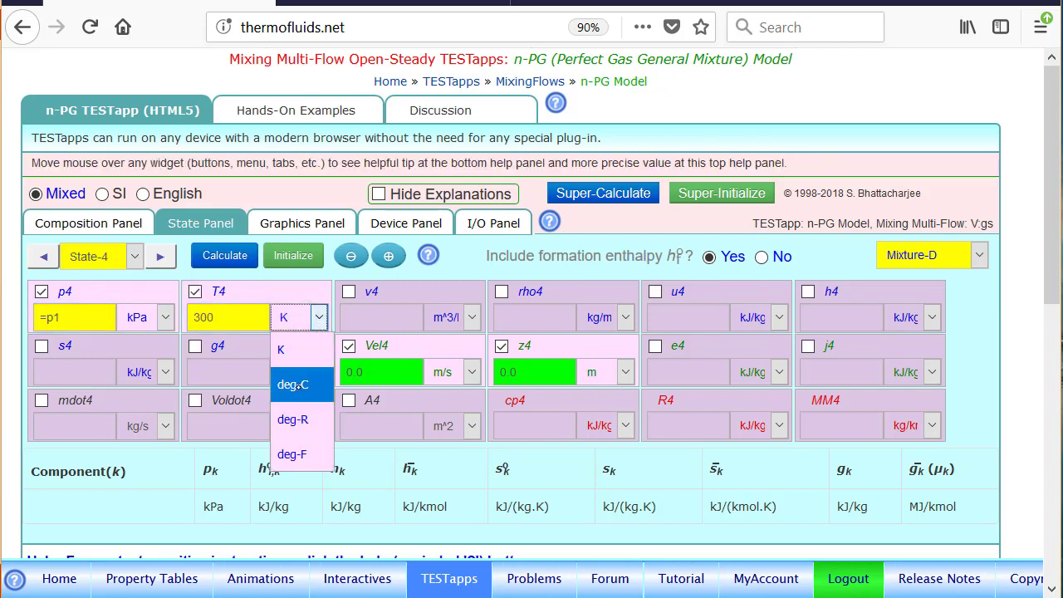
pyautogui.click(299, 382)
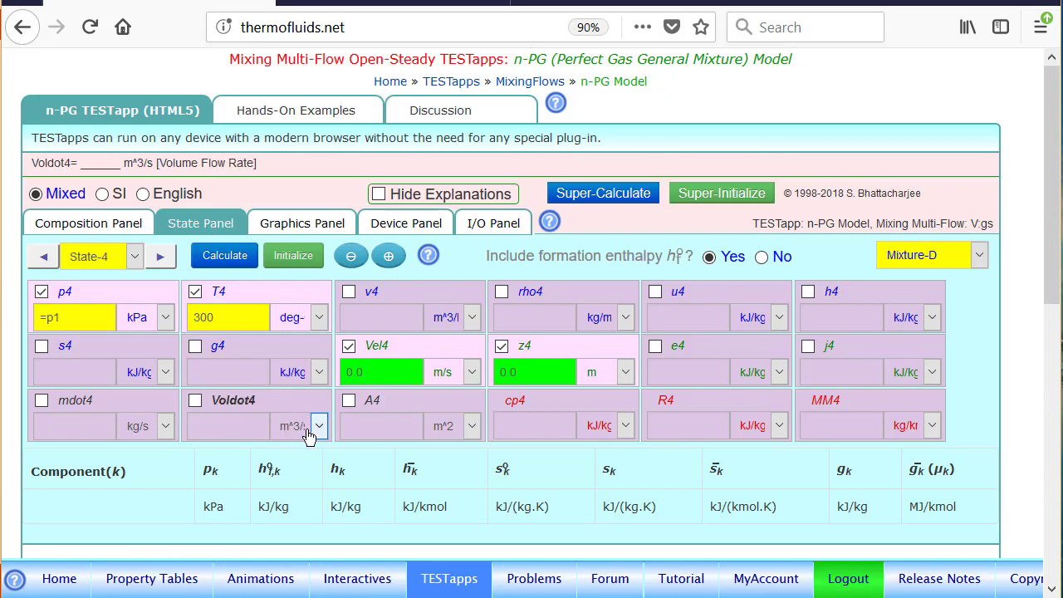
pyautogui.click(223, 427)
pyautogui.write('050')
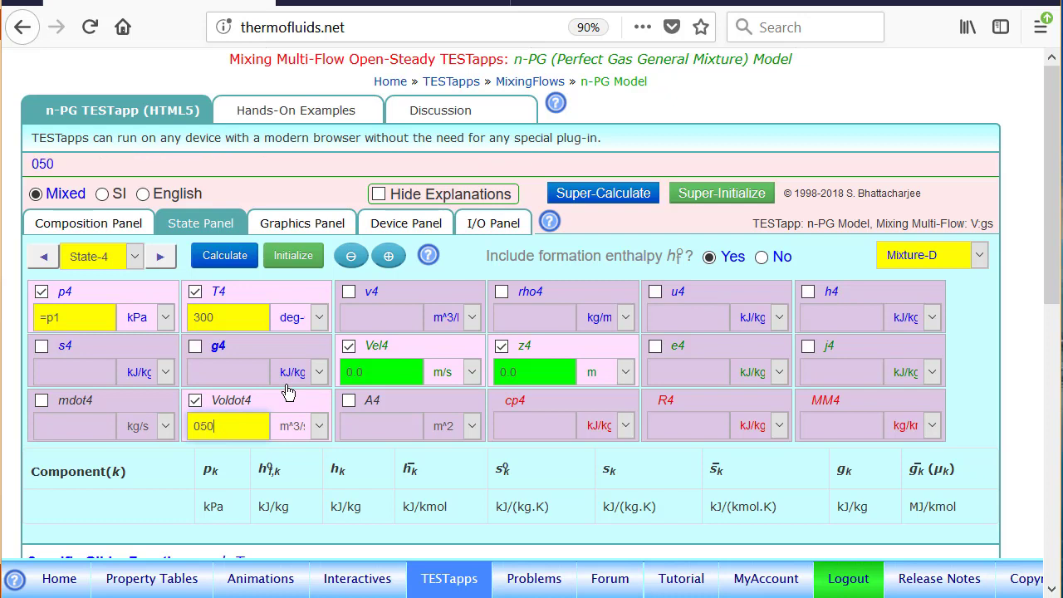
pyautogui.click(318, 426)
pyautogui.click(330, 293)
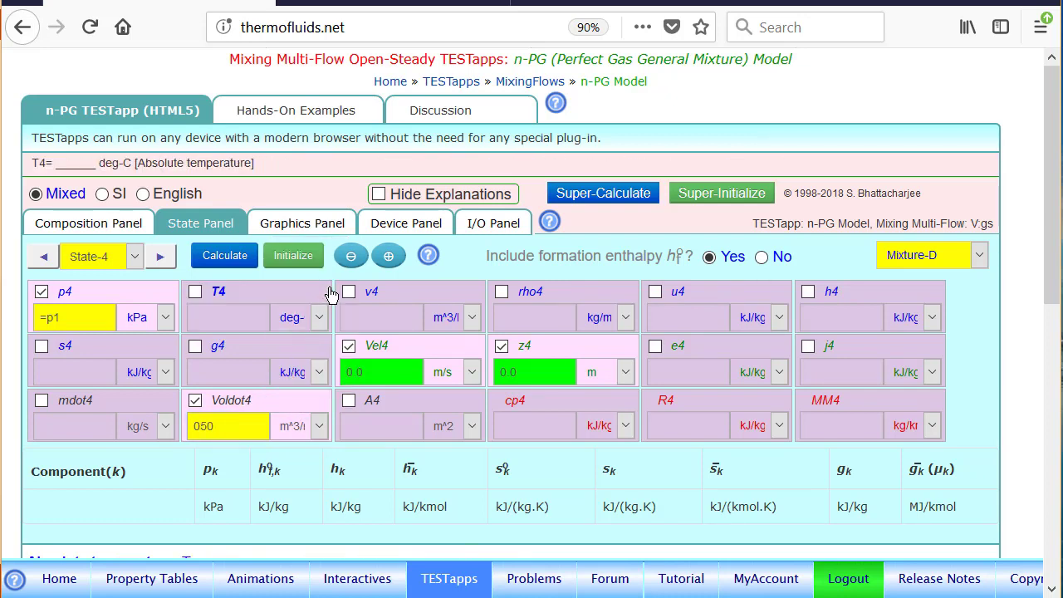
# Enter State-4's temperature T4 again as 300 deg-C and calculate the state.
pyautogui.click(257, 301)
pyautogui.write('0')
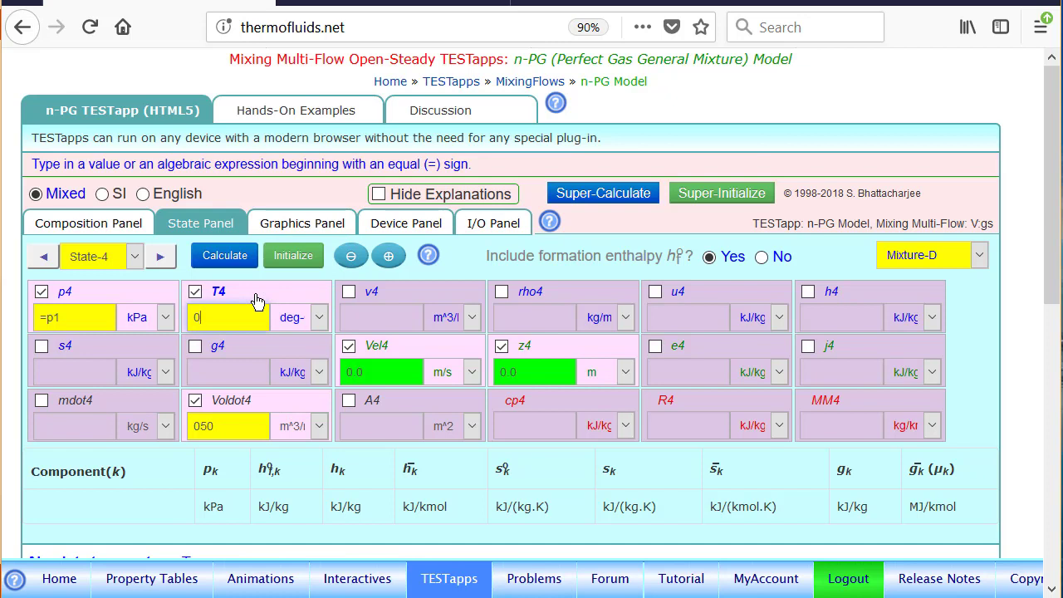
pyautogui.press('BackSpace')
pyautogui.write('300')
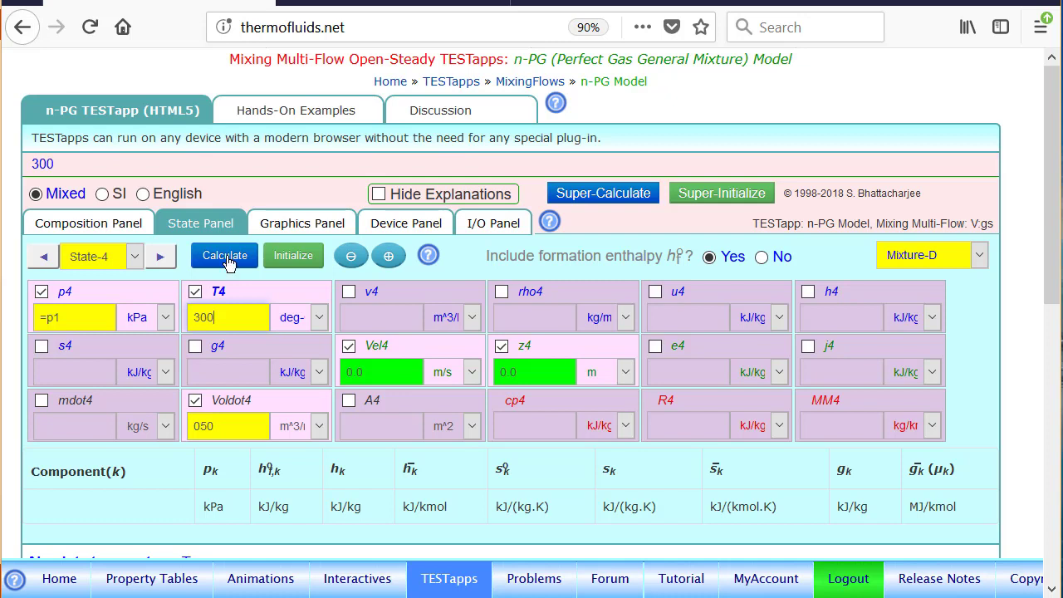
pyautogui.click(230, 259)
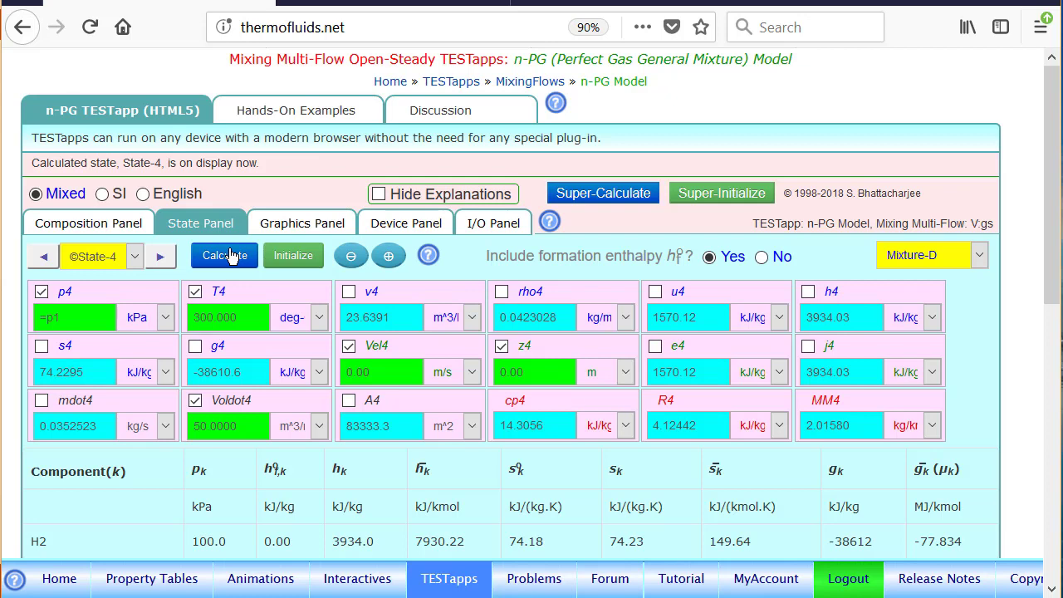
# Start Mixture-E in kg, specifying nitrogen as =mdot1 and carbon dioxide as =mdot2.
pyautogui.click(83, 226)
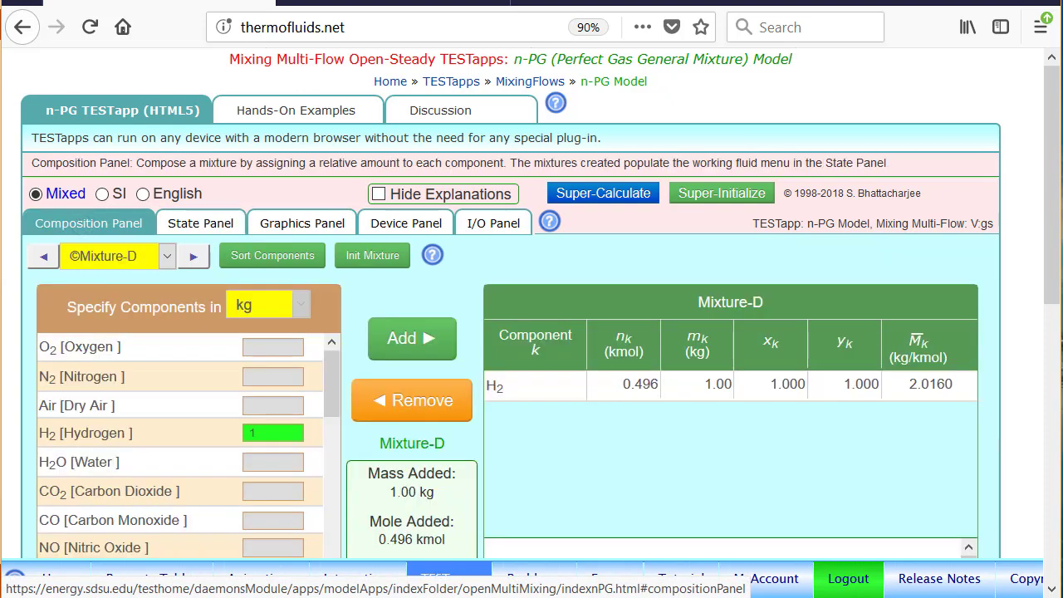
pyautogui.click(194, 259)
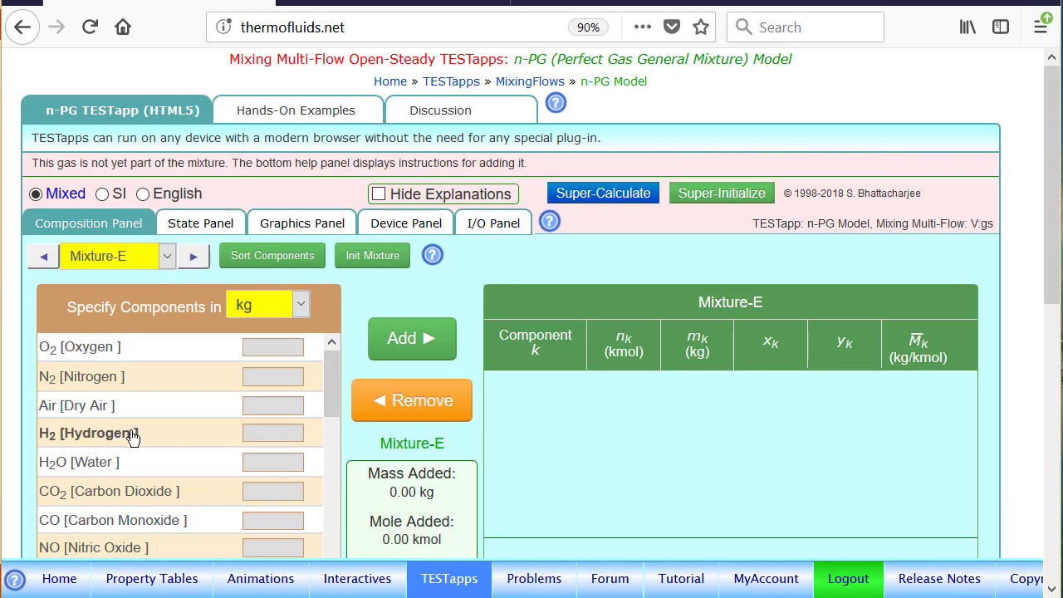
pyautogui.click(166, 376)
pyautogui.press('BackSpace')
pyautogui.write('=mdot1')
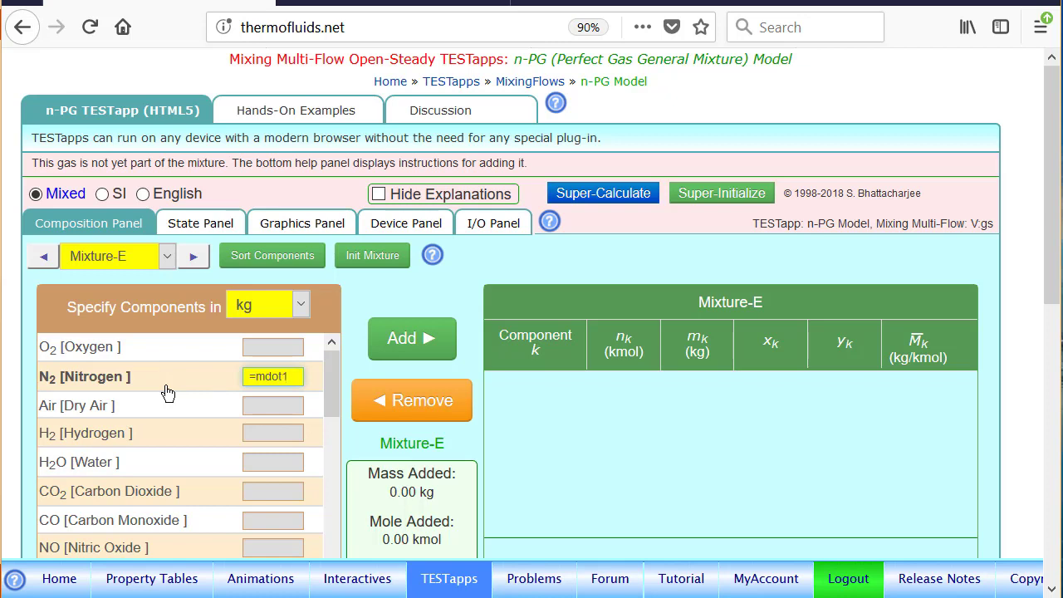
pyautogui.click(136, 499)
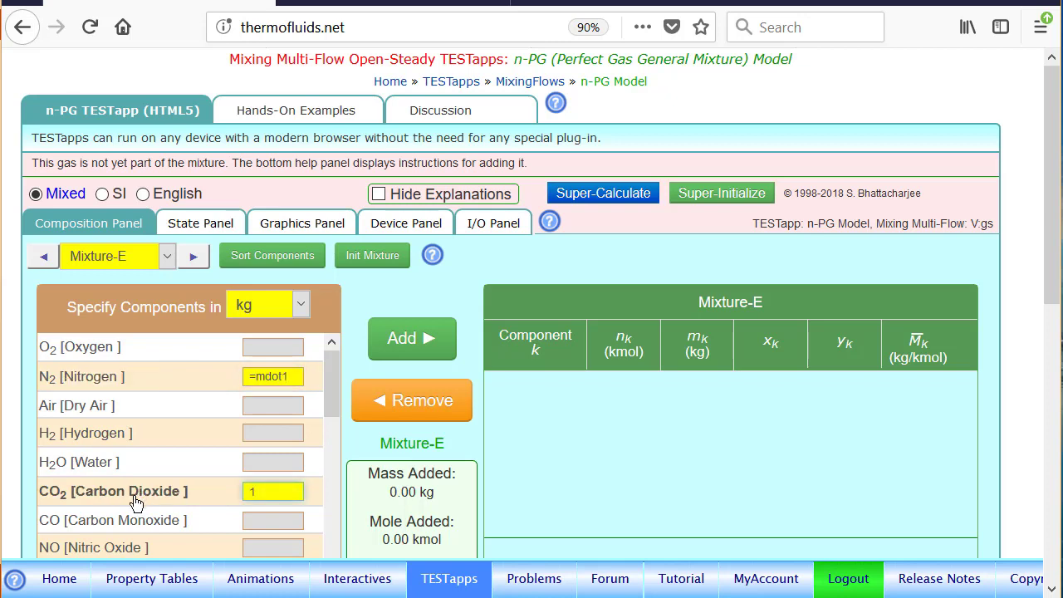
pyautogui.write('=md')
pyautogui.press('BackSpace')
pyautogui.write('dot2')
# Specify hydrogen as =mdot4 and add the three gases to Mixture-E.
pyautogui.click(123, 447)
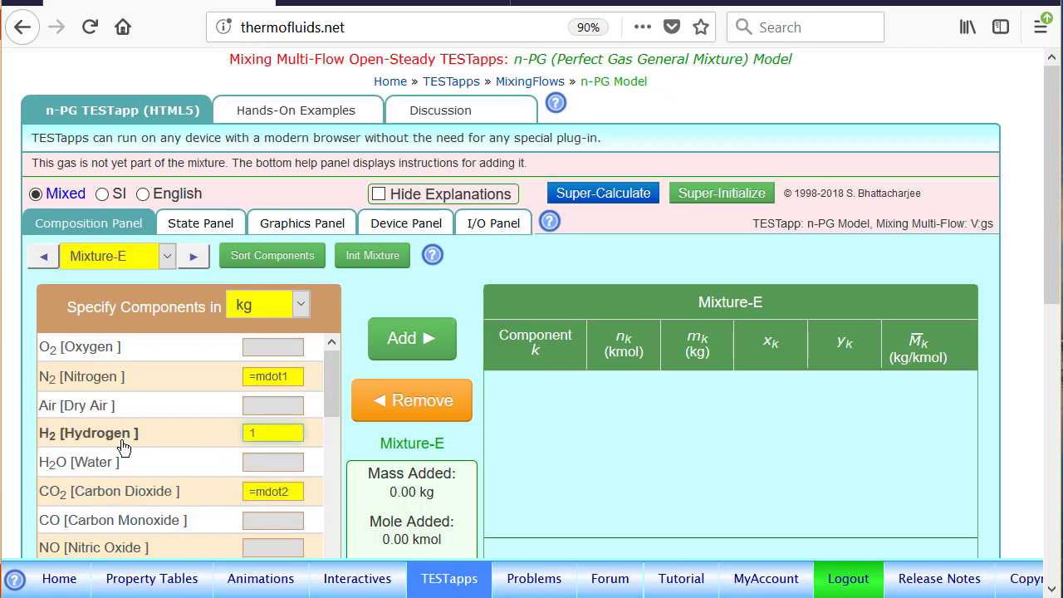
pyautogui.press('BackSpace')
pyautogui.write('=mdot4')
pyautogui.click(412, 340)
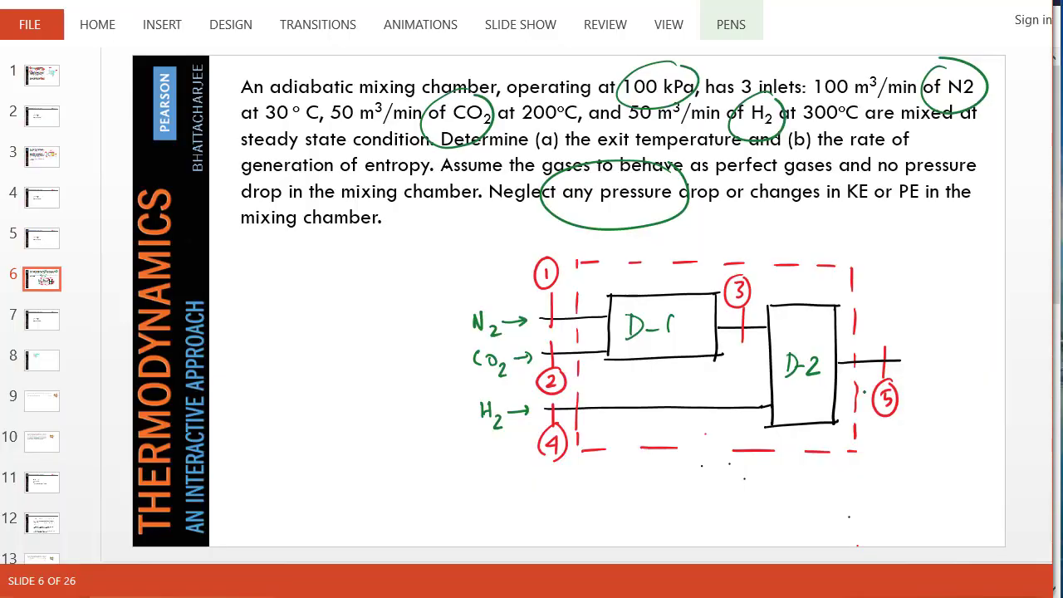
# Bring up State-5, assign Mixture-E as its working fluid, and set pressure p5 to =p1.
pyautogui.moveTo(248, 1)
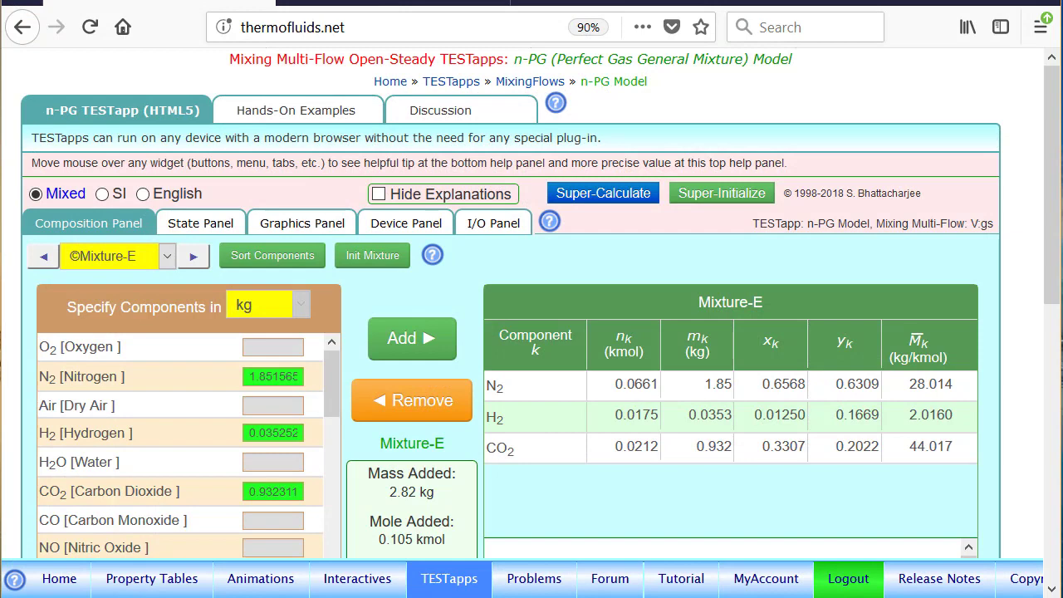
pyautogui.click(201, 230)
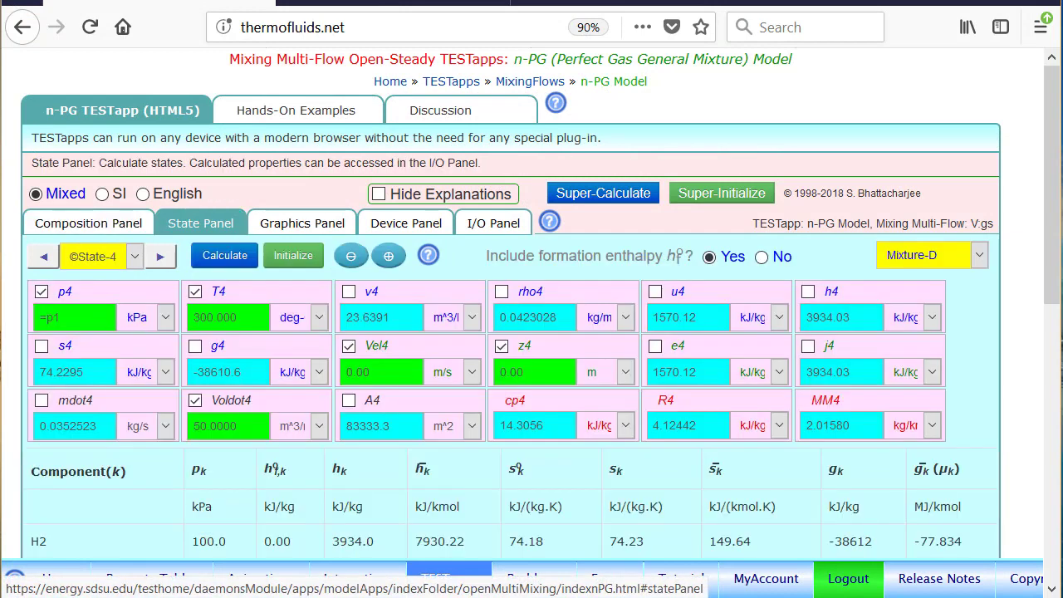
pyautogui.click(161, 258)
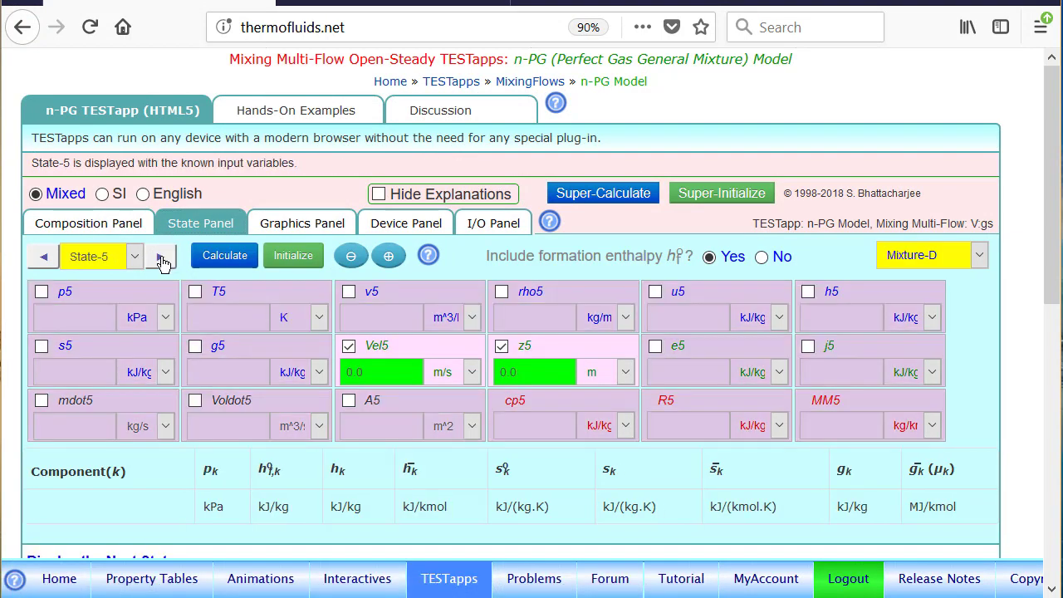
pyautogui.click(967, 260)
pyautogui.click(967, 432)
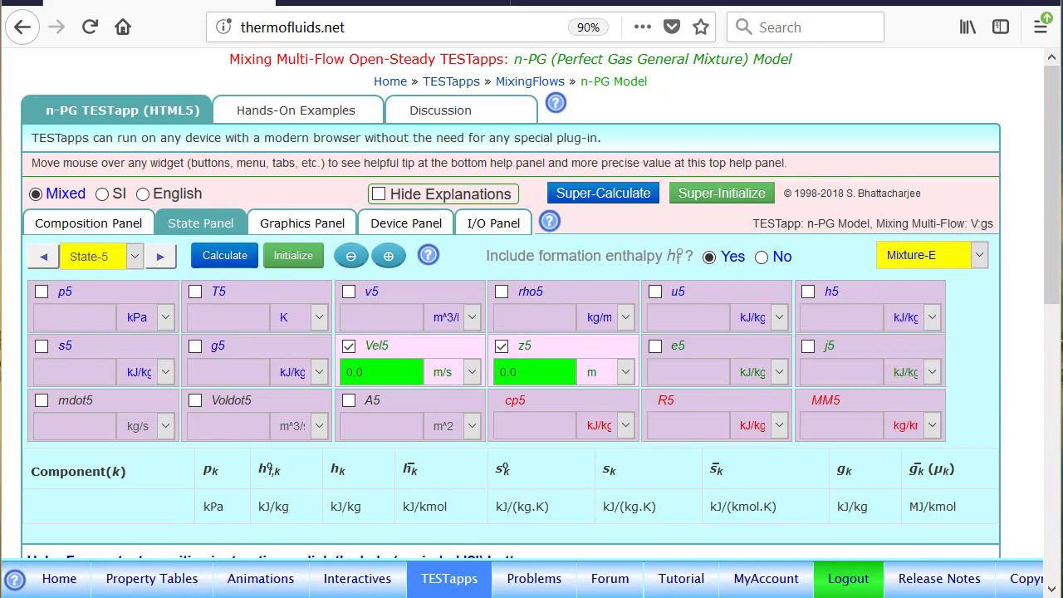
pyautogui.click(80, 295)
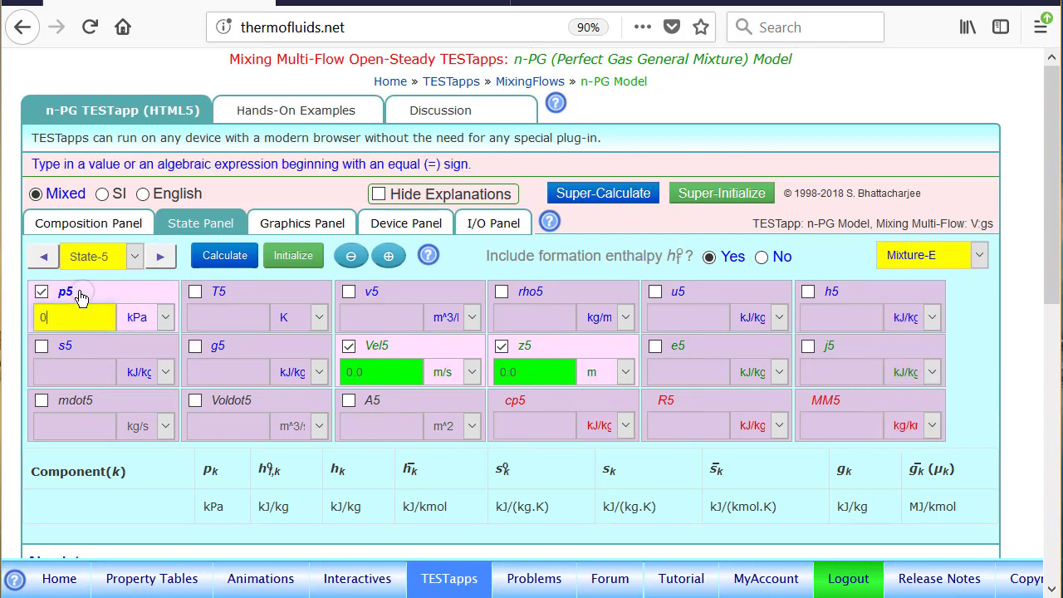
pyautogui.press('BackSpace')
pyautogui.write('=p1')
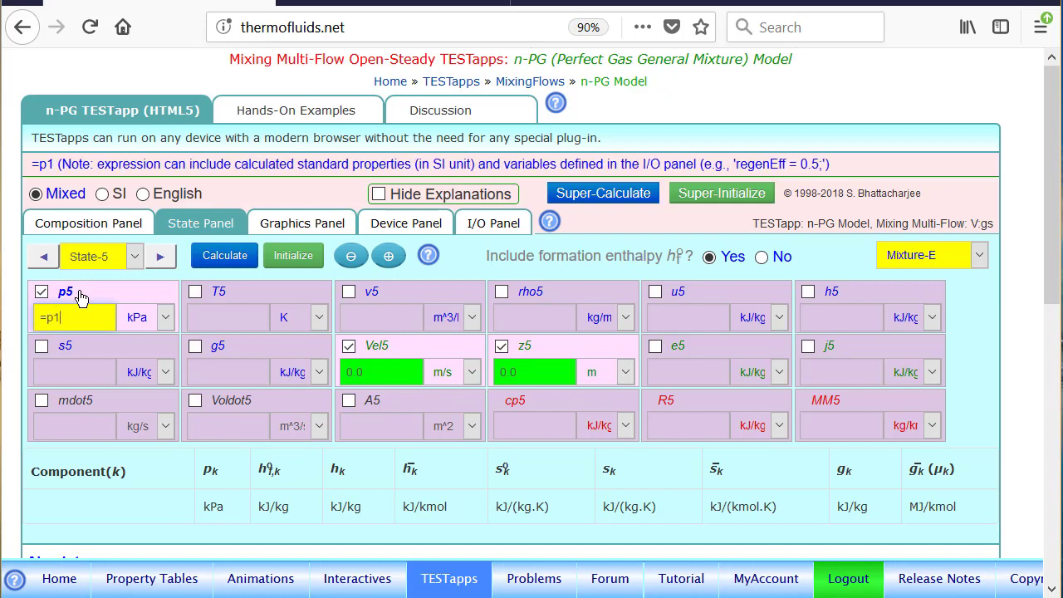
# Set State-5's mass flow rate mdot5 to =mdot4+mdot3 and calculate the state.
pyautogui.click(79, 405)
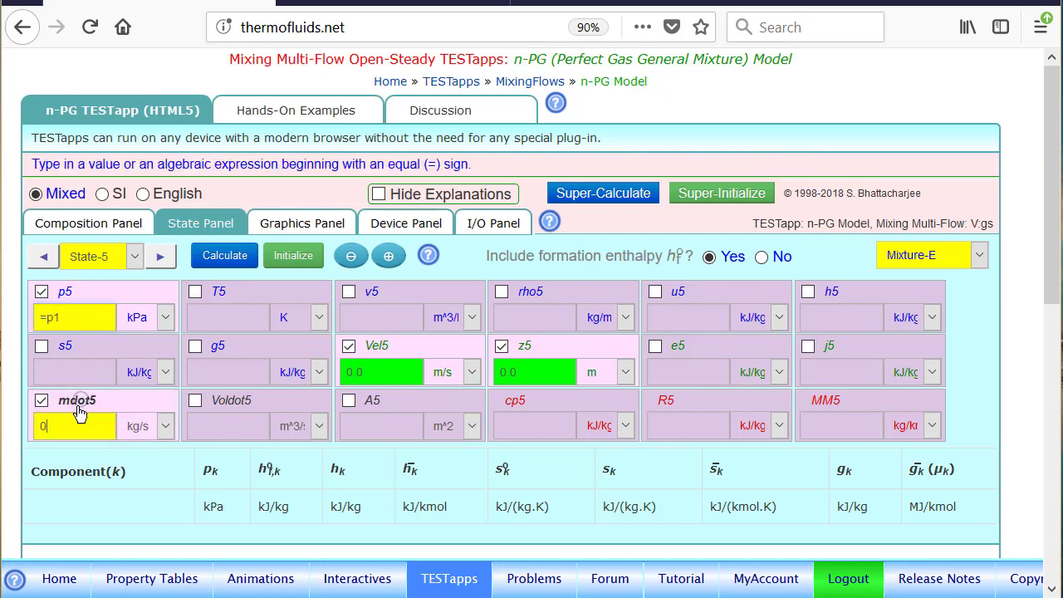
pyautogui.press('BackSpace')
pyautogui.write('=mdot')
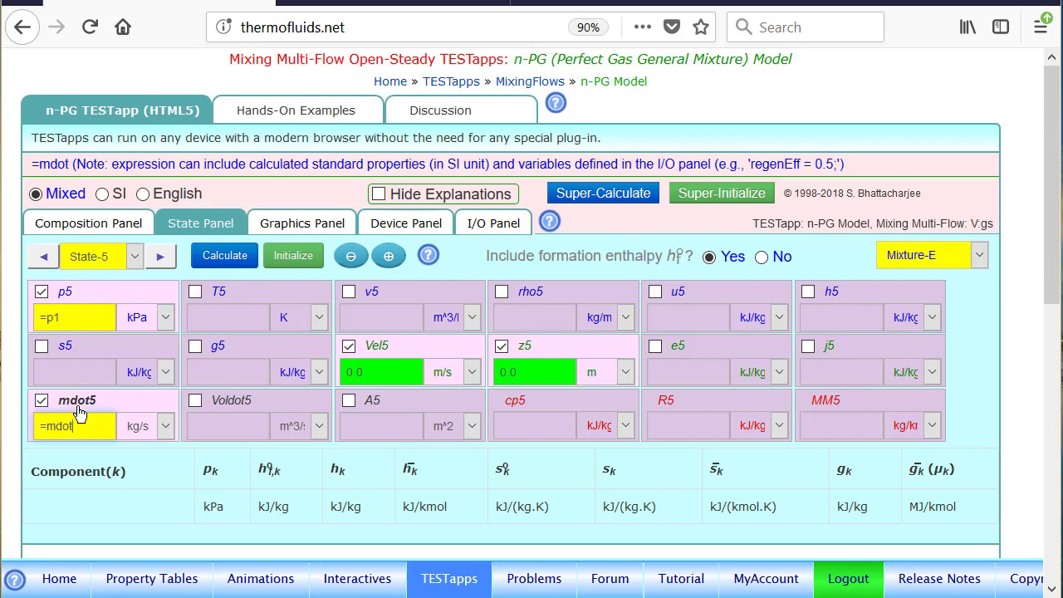
pyautogui.write('4+m')
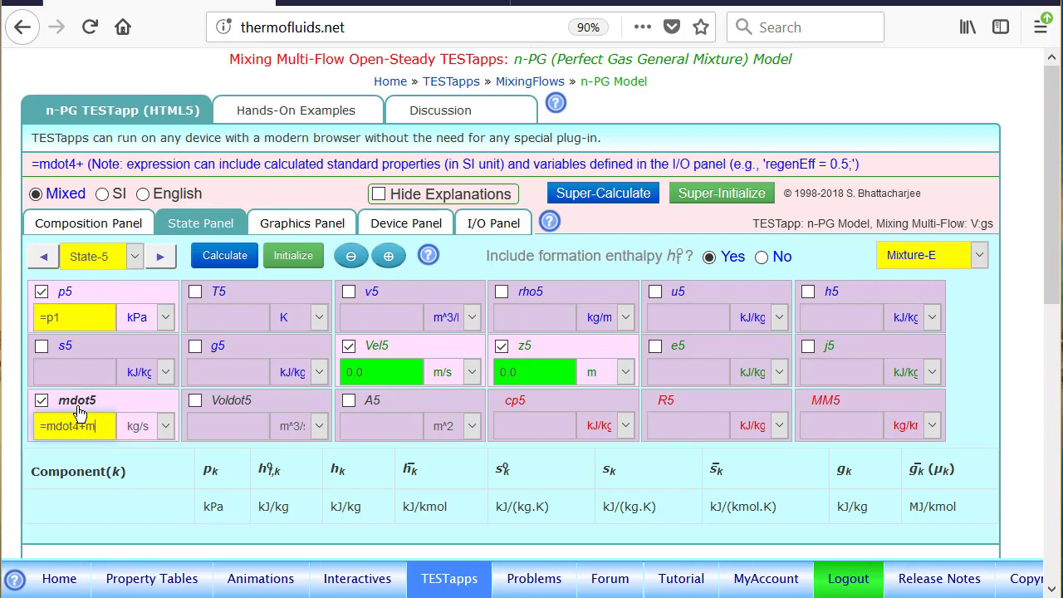
pyautogui.write('dot3')
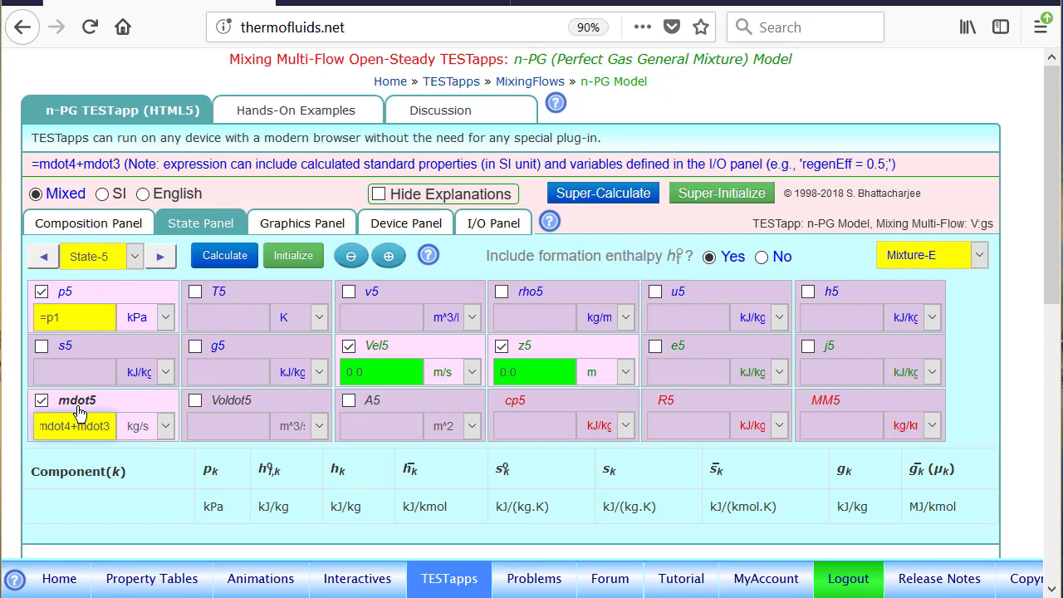
pyautogui.click(224, 255)
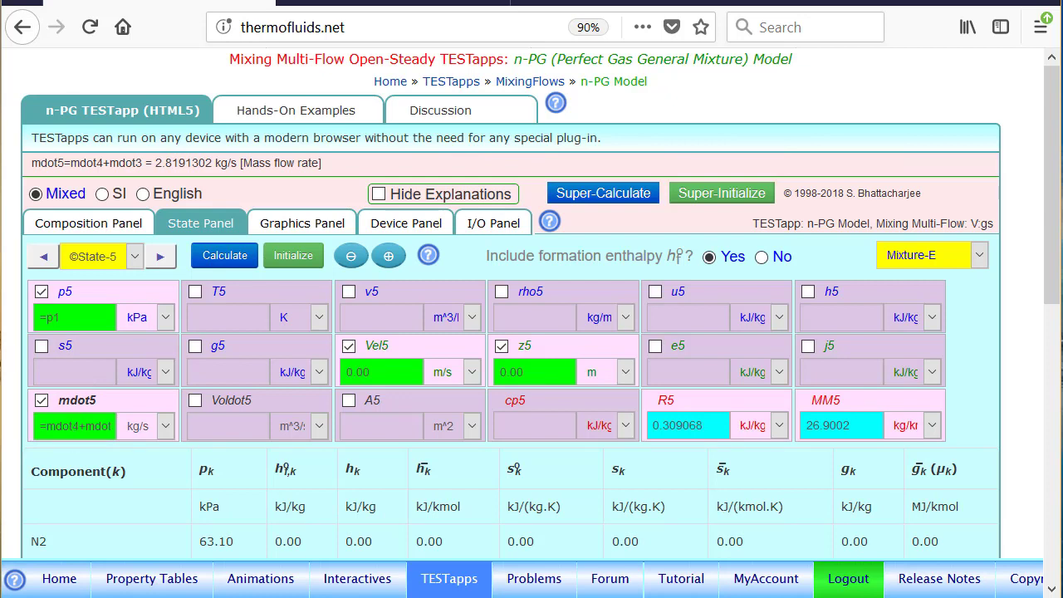
# Check the mass flow rates mdot4 and mdot3 in State-4 and State-3, and return to State-5.
pyautogui.click(43, 256)
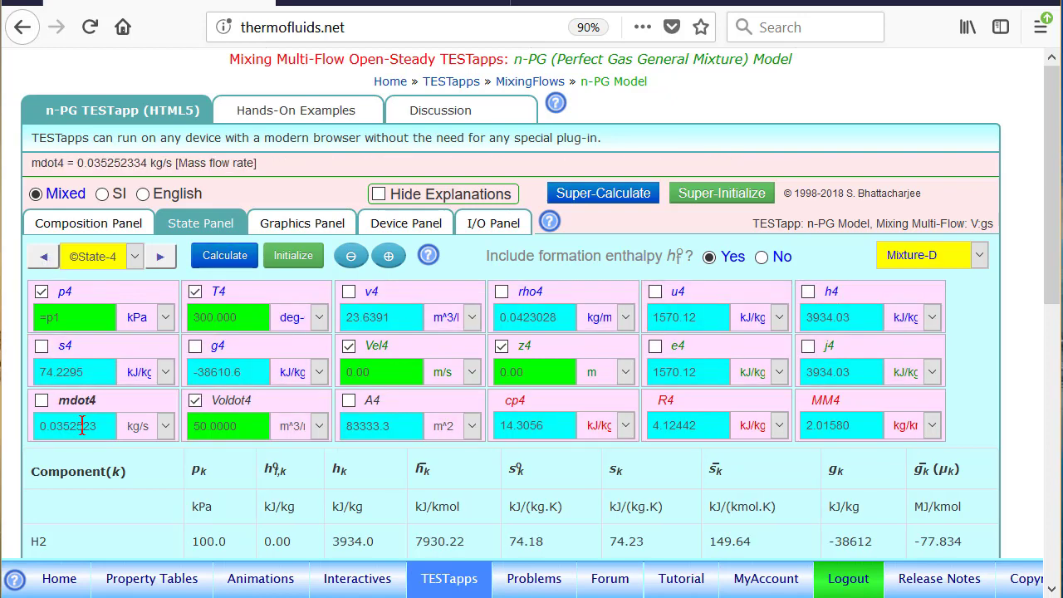
pyautogui.click(43, 256)
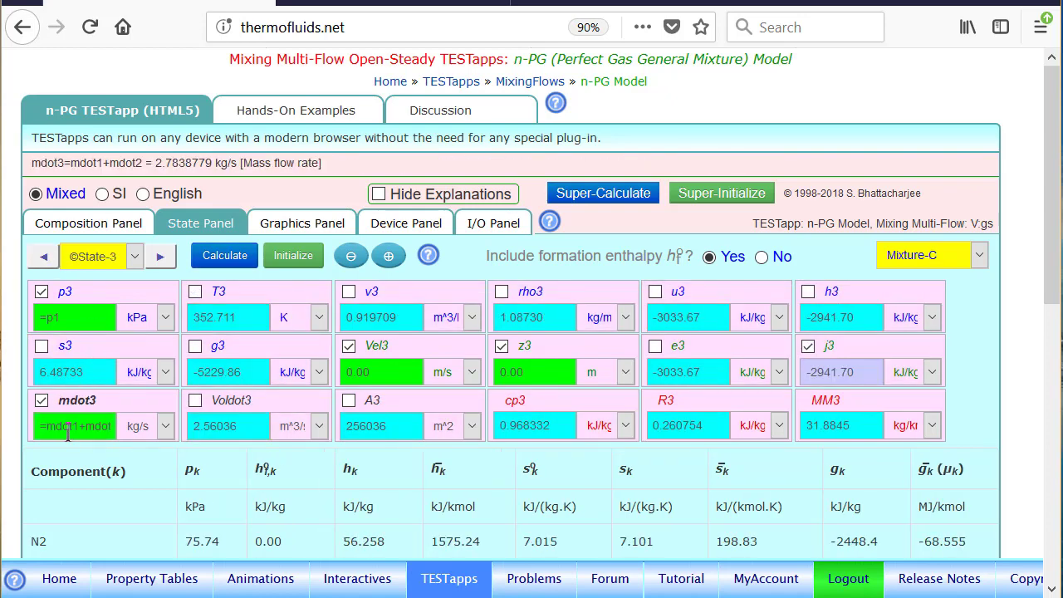
pyautogui.click(162, 258)
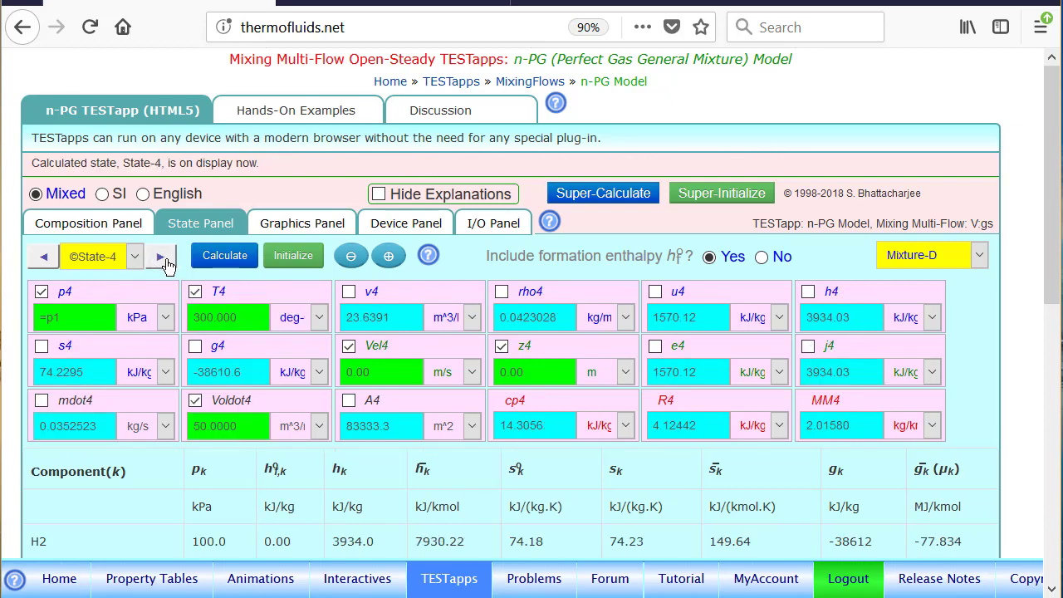
pyautogui.click(163, 260)
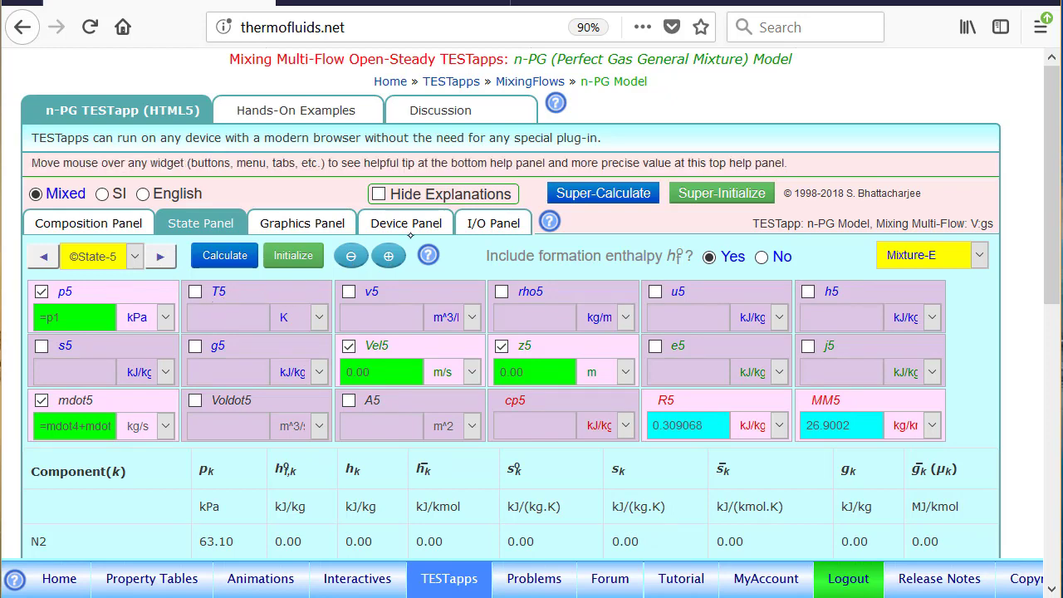
# Bring up Device-2 for the device analysis.
pyautogui.click(420, 223)
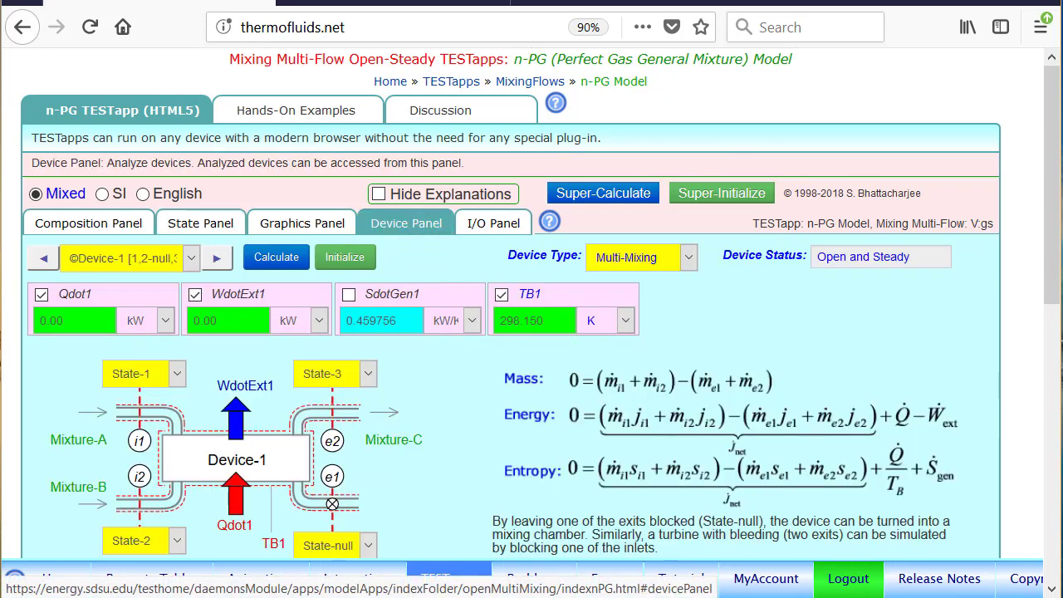
pyautogui.click(213, 262)
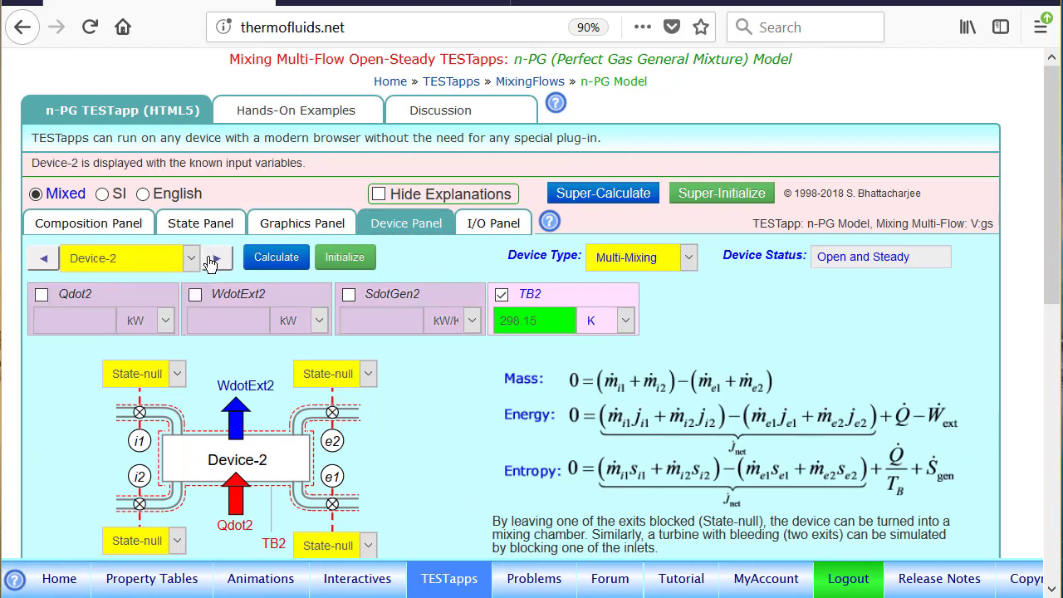
# Switch to the PowerPoint slide and draw flow-direction arrows on the inlet, connecting and exit lines of D-1 and D-2.
pyautogui.moveTo(249, 1)
pyautogui.click(249, 58)
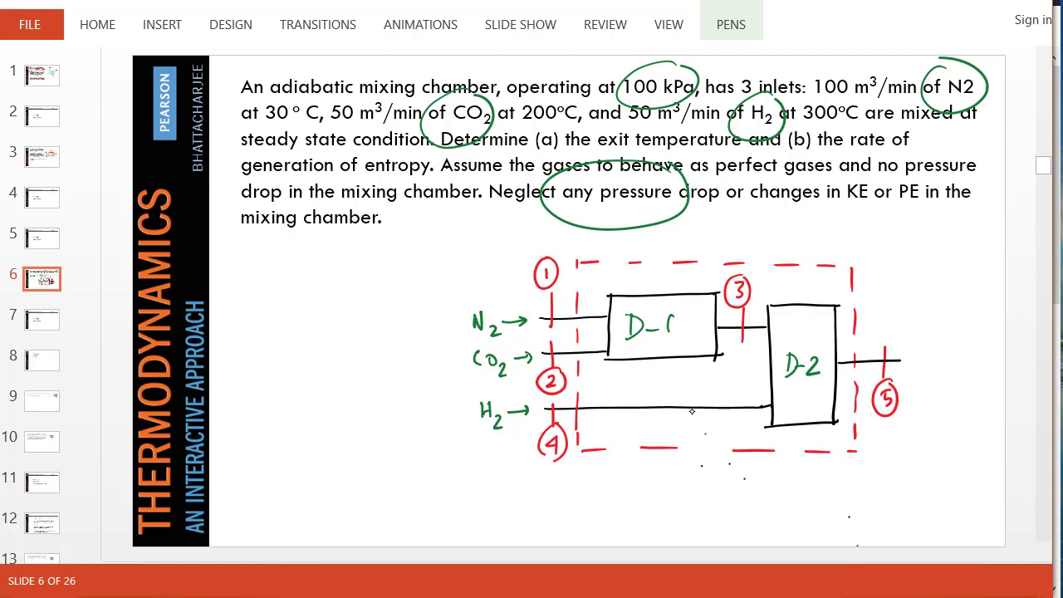
pyautogui.click(733, 30)
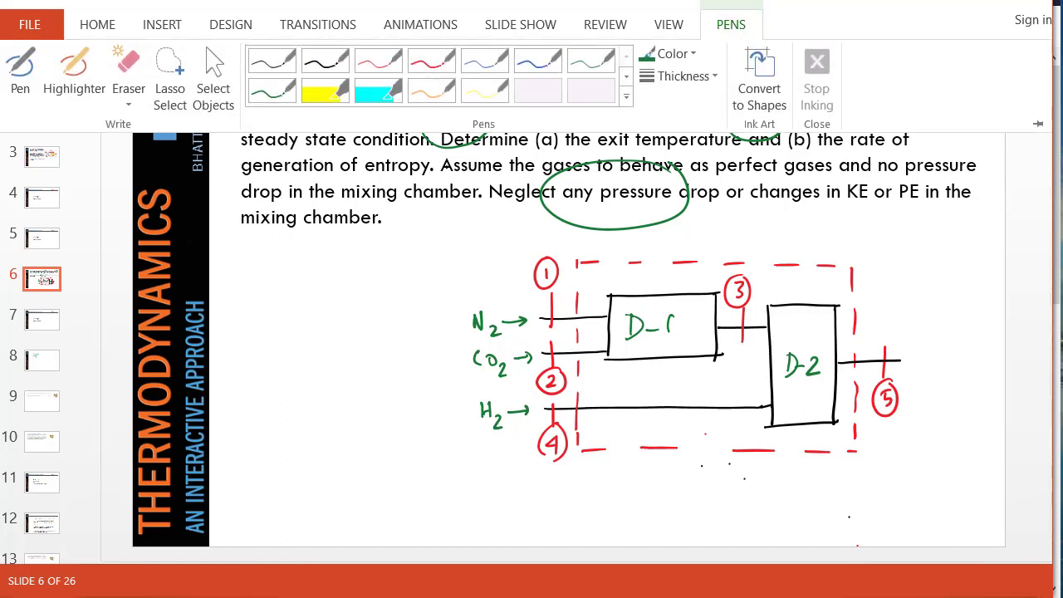
pyautogui.click(677, 404)
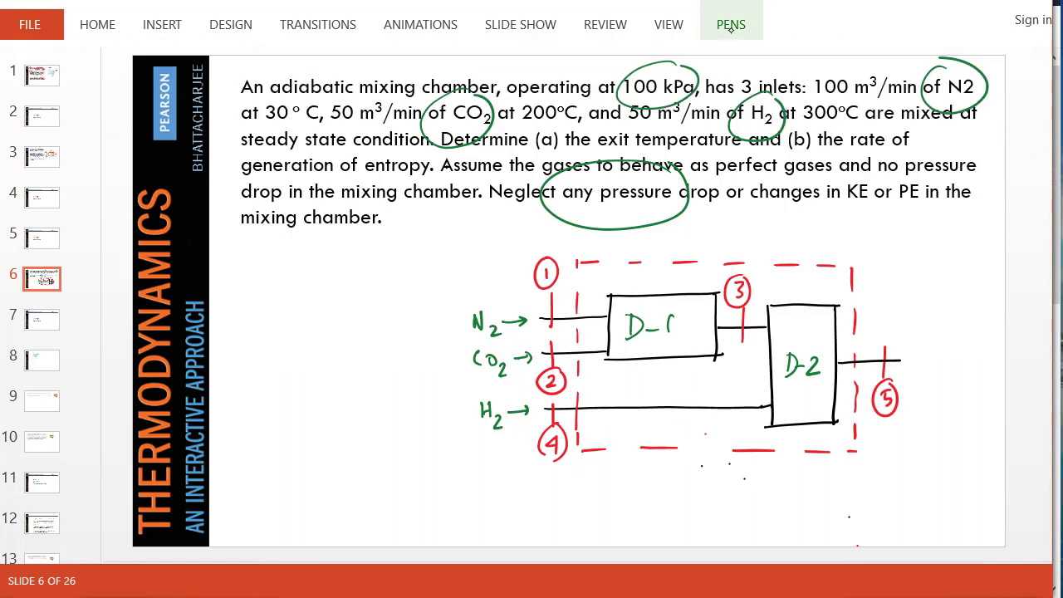
pyautogui.click(730, 33)
pyautogui.click(728, 407)
pyautogui.moveTo(719, 399); pyautogui.dragTo(720, 422)
pyautogui.moveTo(749, 319); pyautogui.dragTo(748, 335)
pyautogui.moveTo(858, 357); pyautogui.dragTo(858, 370)
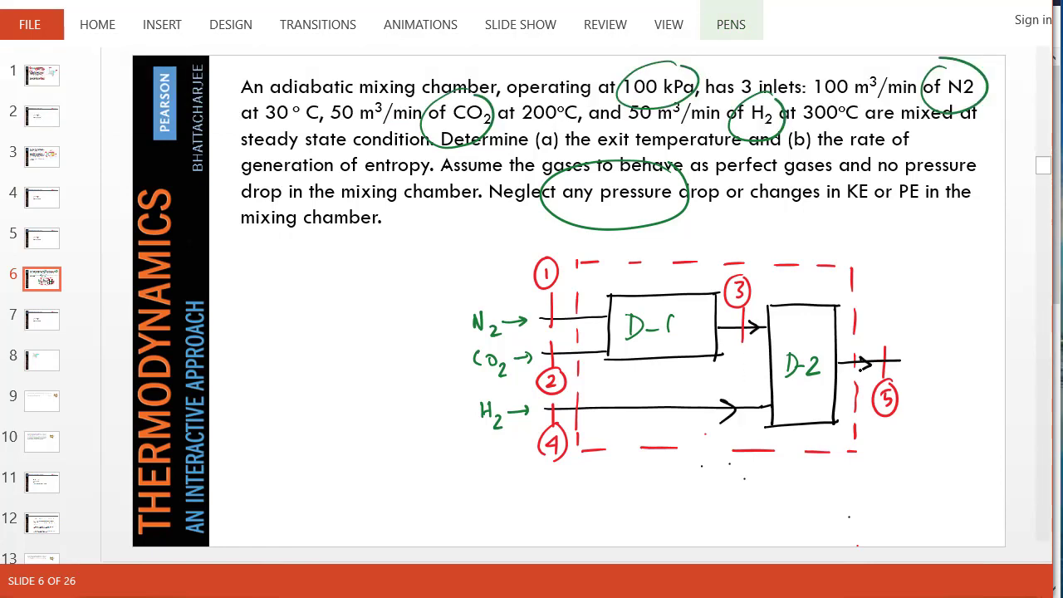
pyautogui.moveTo(580, 315); pyautogui.dragTo(582, 361)
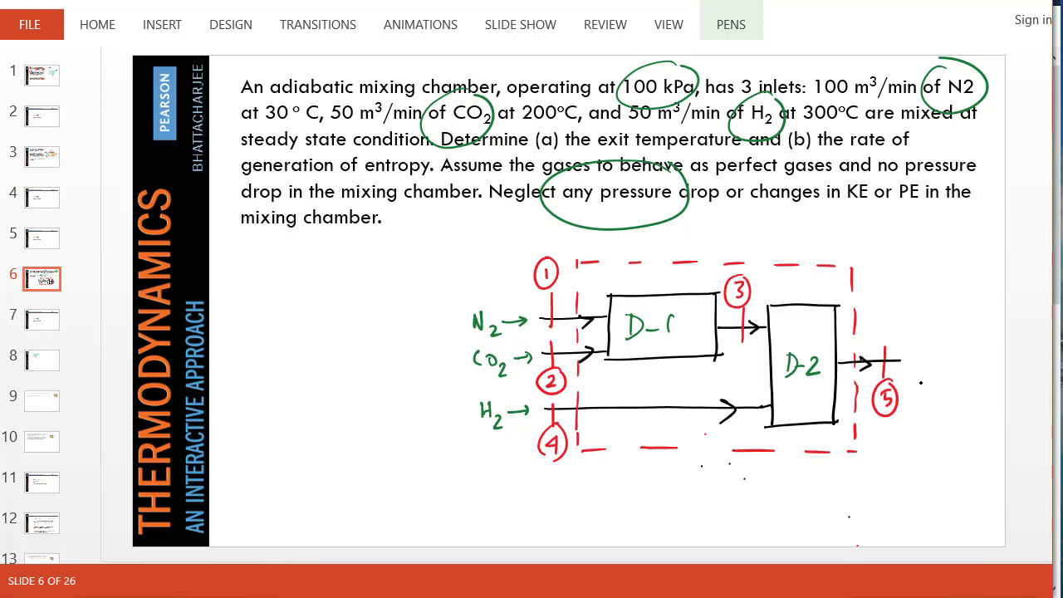
# Switch back to the n-PG TESTapp, set Device-2's inlets to State-3 and State-4, and try to assign its exit state.
pyautogui.hotkey('alt', 'Tab')
pyautogui.click(139, 375)
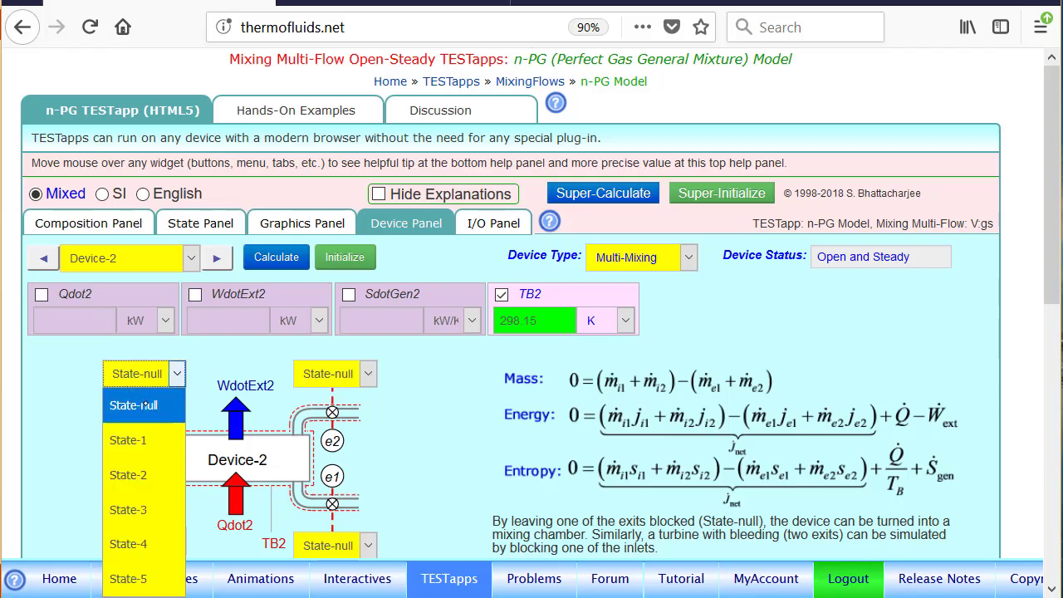
pyautogui.click(133, 506)
pyautogui.click(139, 538)
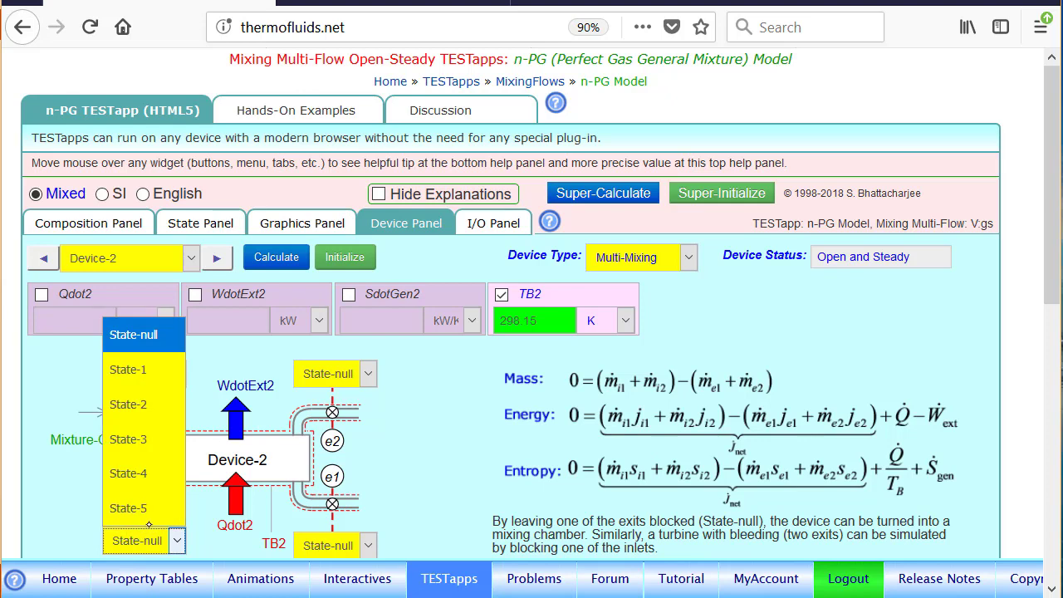
pyautogui.click(139, 473)
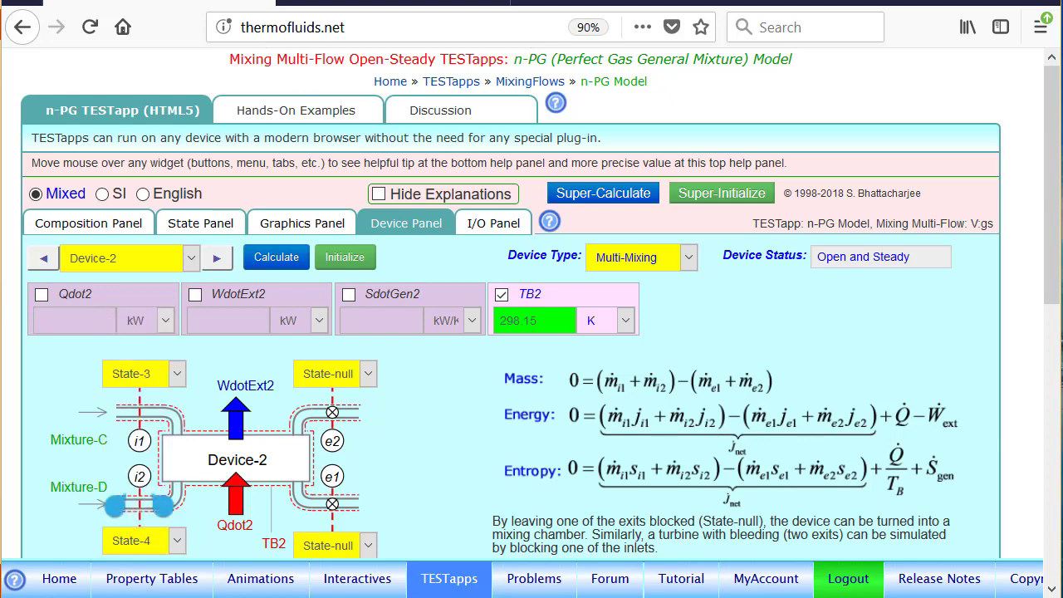
pyautogui.click(366, 373)
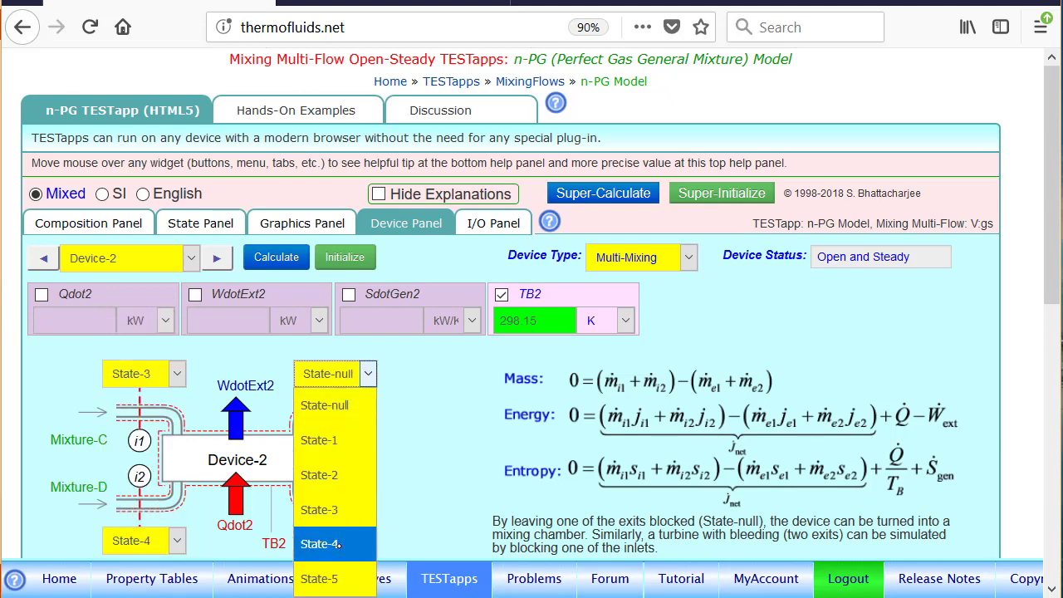
pyautogui.click(328, 574)
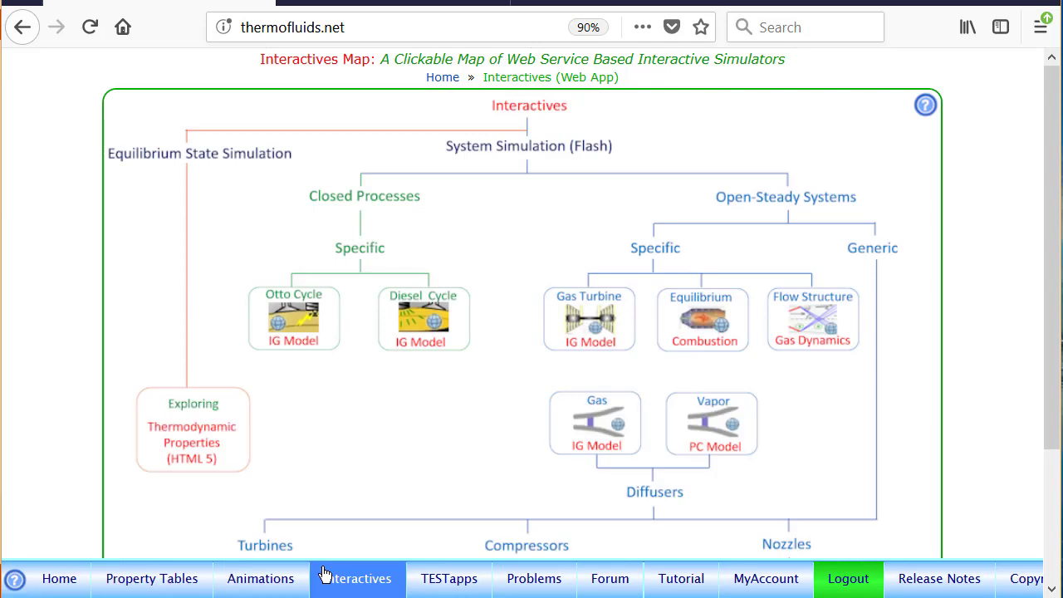
# Review the two-stage mixing diagram on the PowerPoint slide and return to the n-PG TESTapp.
pyautogui.press('F10')
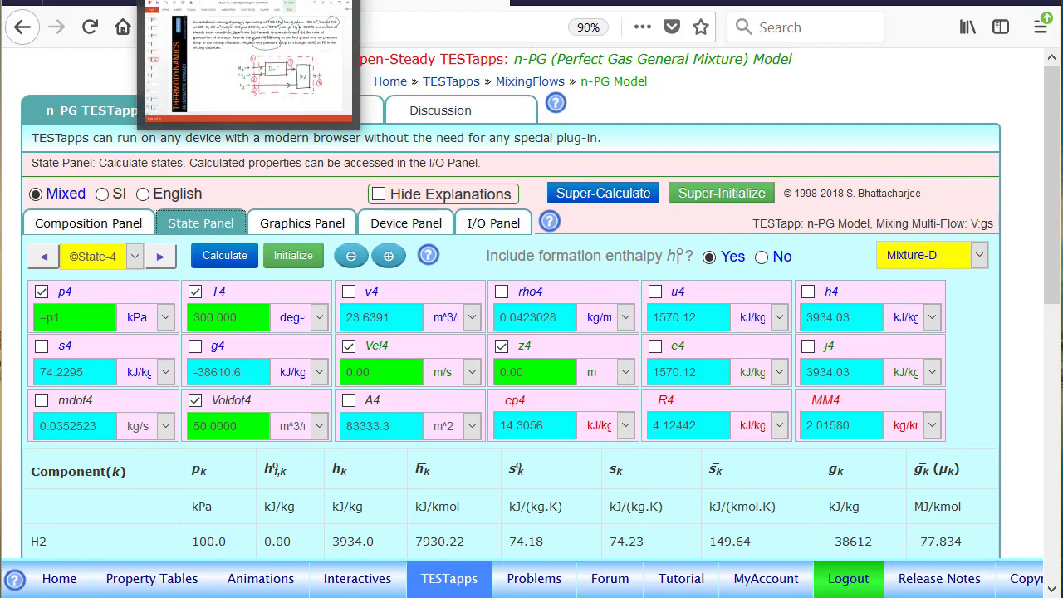
pyautogui.rightClick(248, 1)
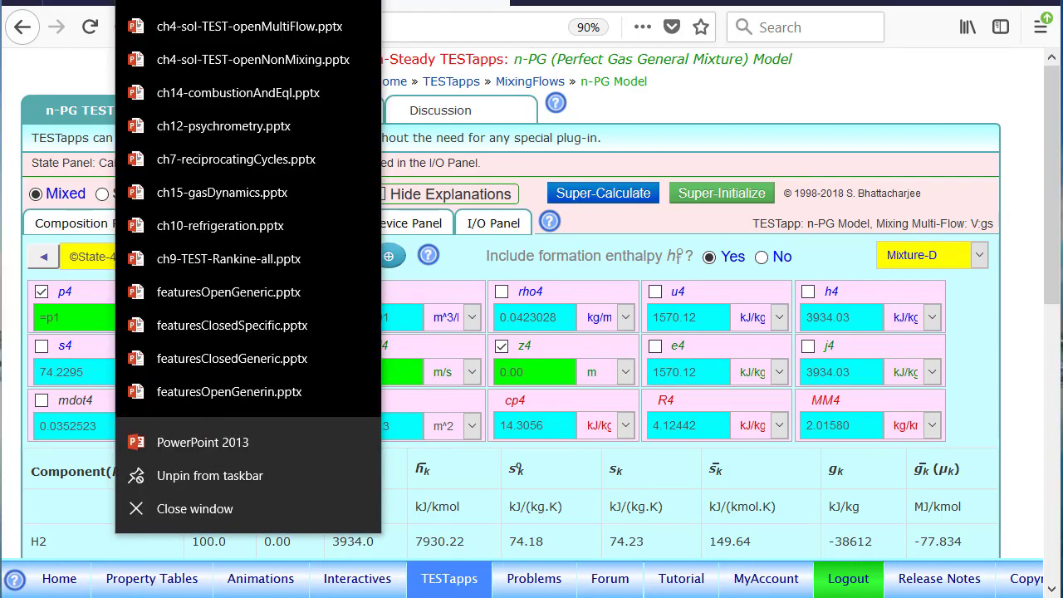
pyautogui.click(249, 1)
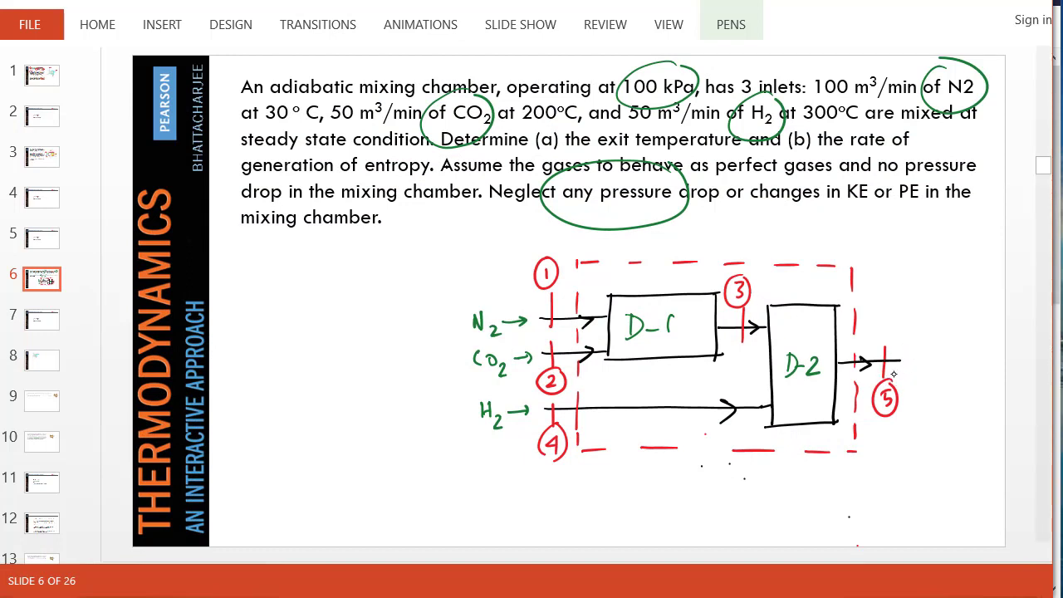
pyautogui.click(542, 319)
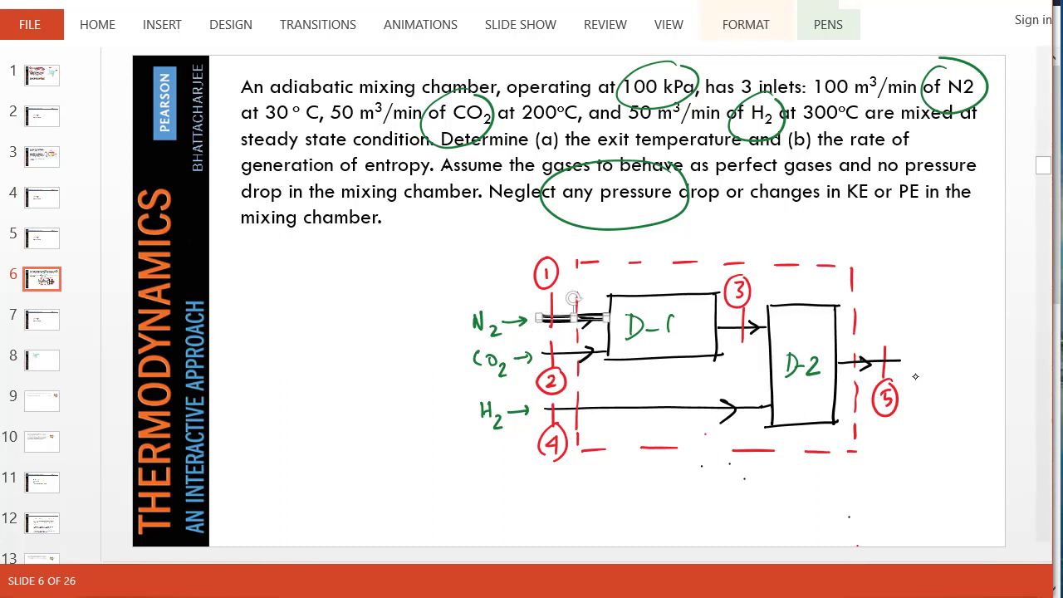
pyautogui.hotkey('alt', 'Tab')
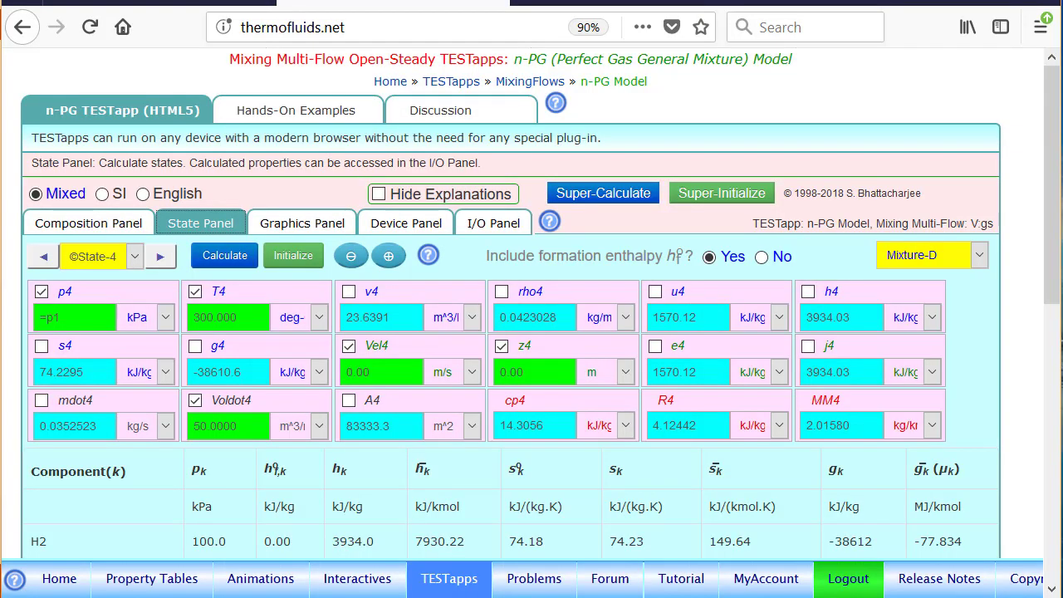
# Bring up Mixture-E and specify nitrogen as =mdot1 and carbon dioxide as =mdot2, in kg.
pyautogui.click(107, 222)
pyautogui.click(193, 258)
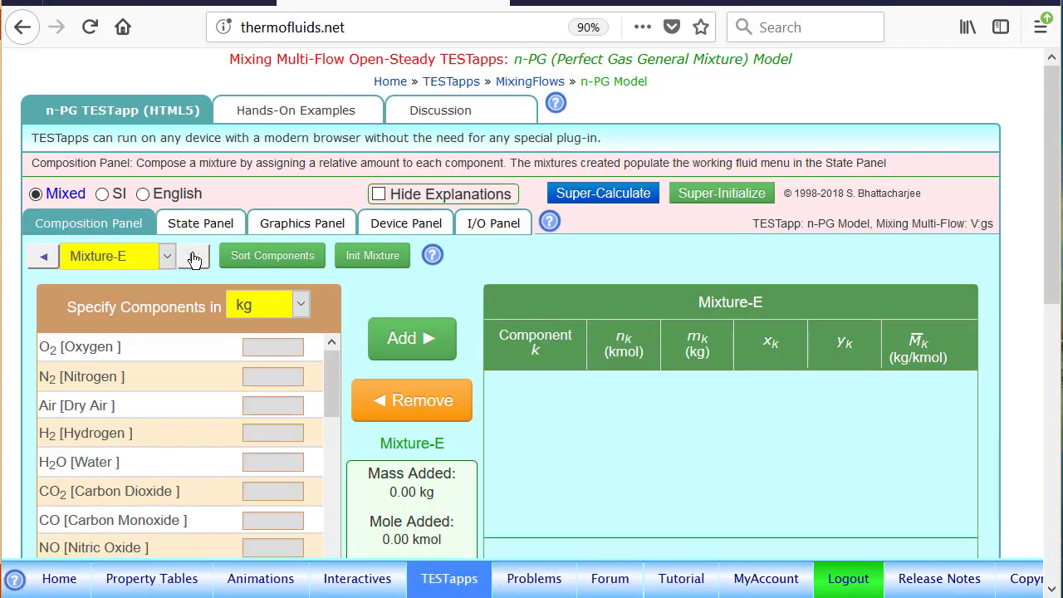
pyautogui.click(171, 375)
pyautogui.write('=')
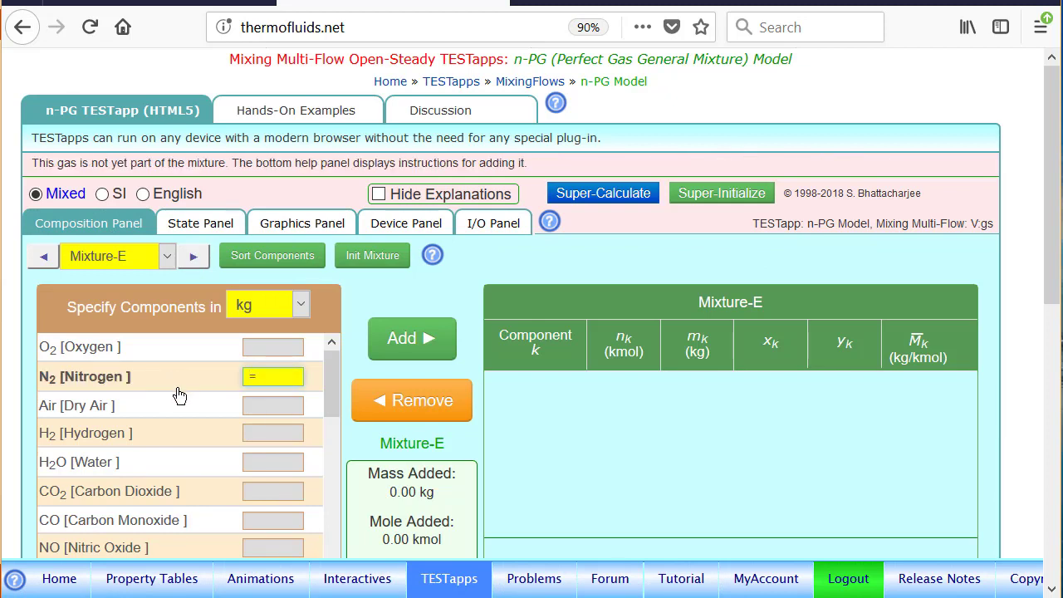
pyautogui.write('mdot1')
pyautogui.click(129, 495)
pyautogui.write('1')
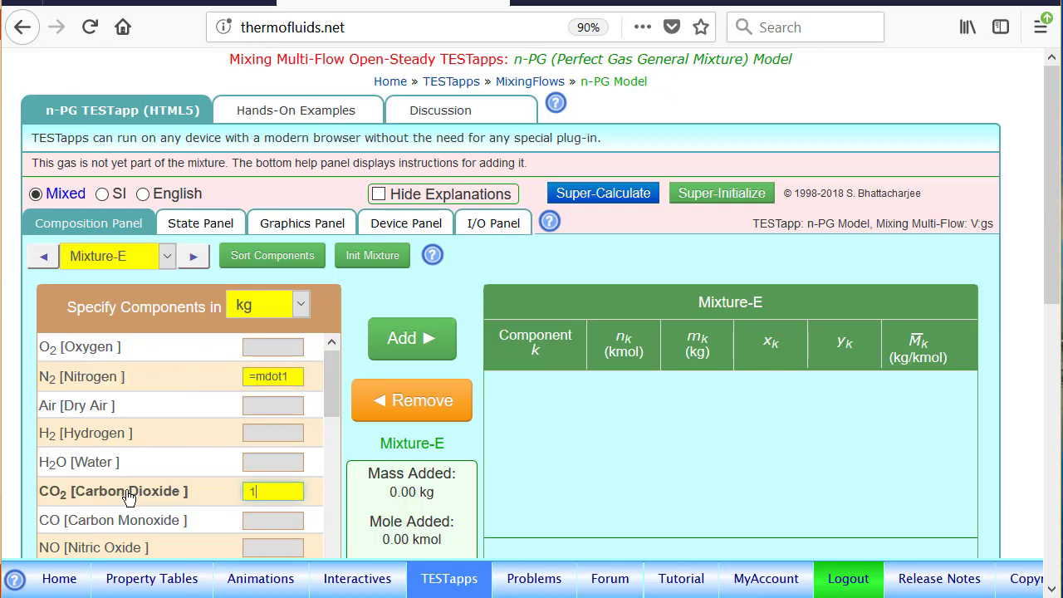
pyautogui.press('BackSpace')
pyautogui.write('=mdot2')
# Specify hydrogen as =mdot4 and add the three gases to Mixture-E.
pyautogui.click(137, 436)
pyautogui.press('BackSpace')
pyautogui.write('=')
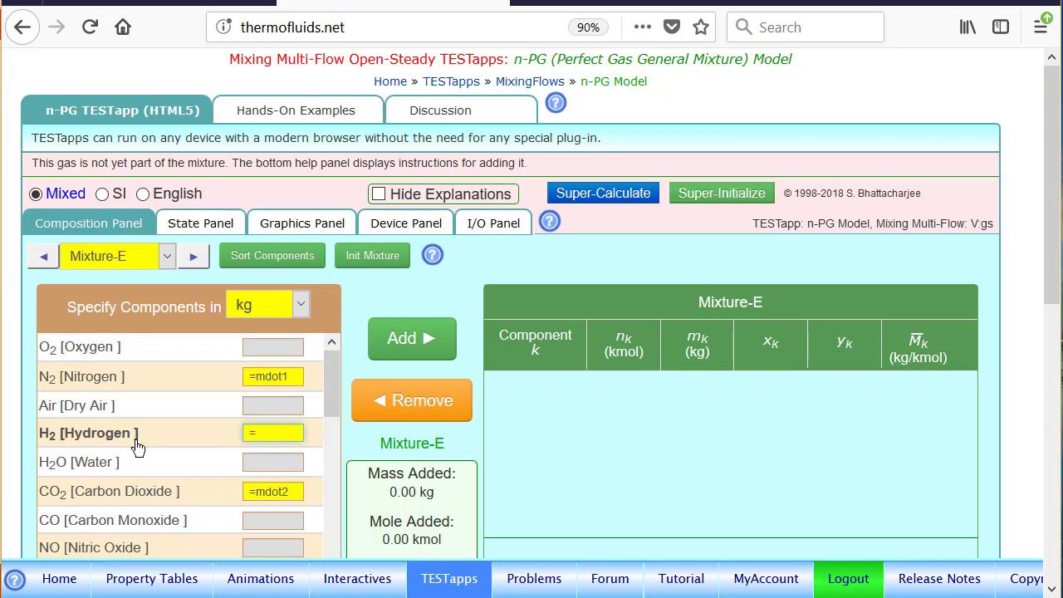
pyautogui.write('mdot4')
pyautogui.click(412, 343)
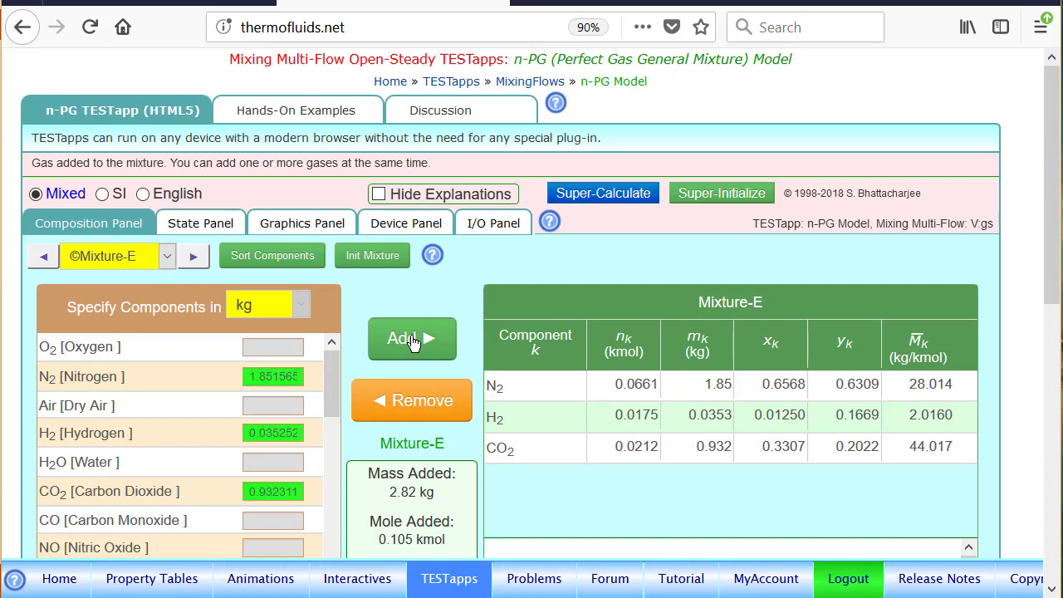
# Bring up State-5 with Mixture-E, set p5 to =p1 and mdot5 to =mdot3+mdot4, and calculate the state.
pyautogui.click(220, 224)
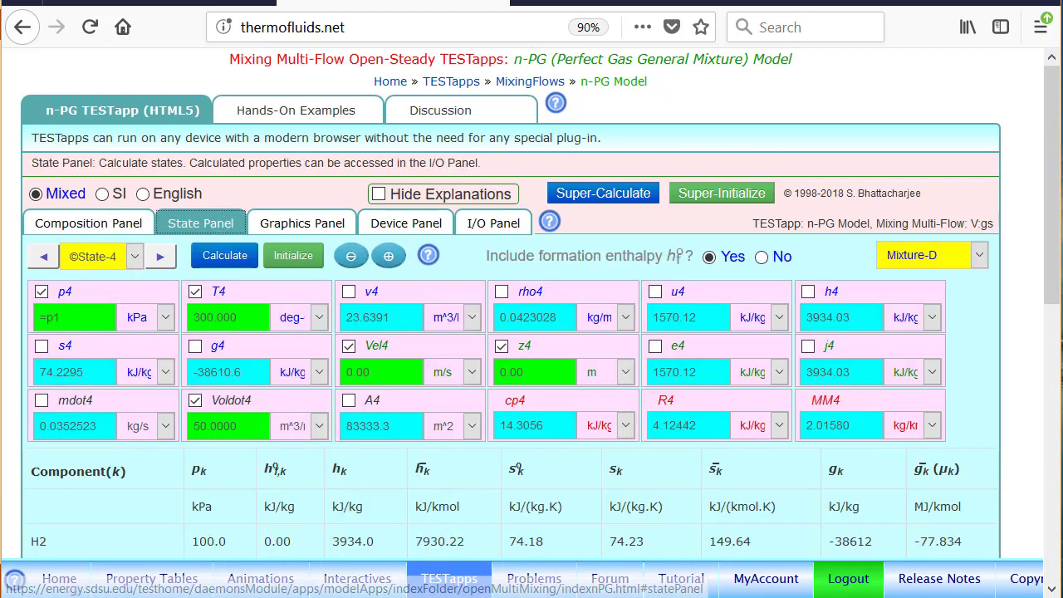
pyautogui.click(160, 256)
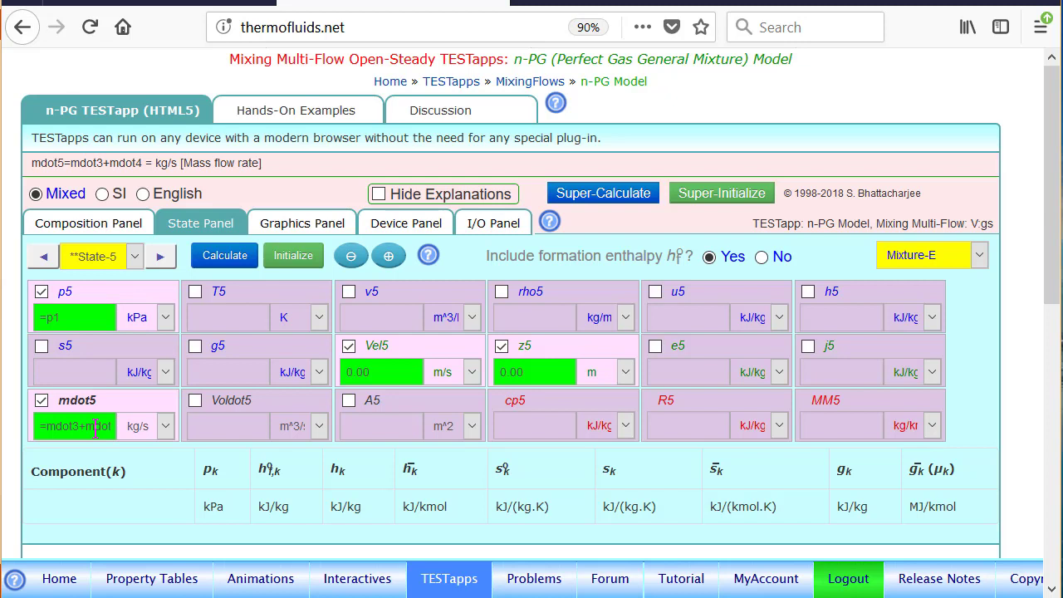
pyautogui.click(220, 257)
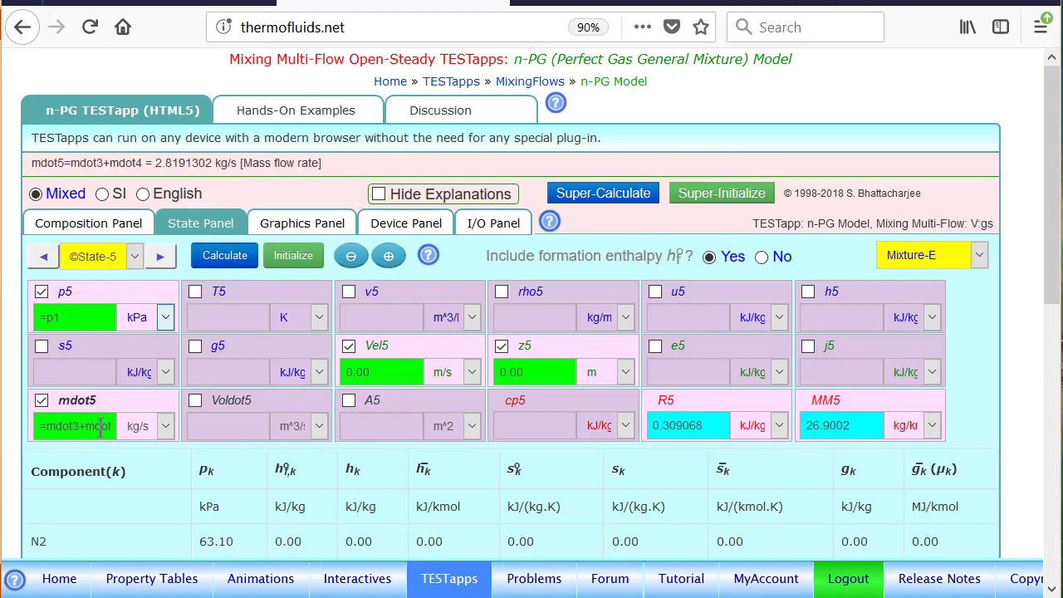
pyautogui.click(34, 429)
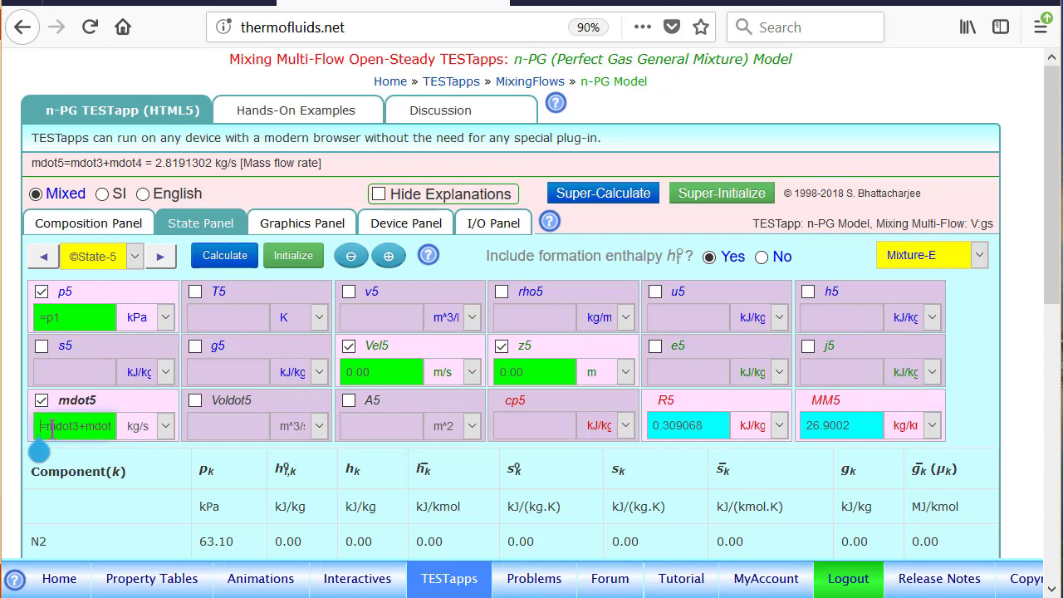
pyautogui.click(103, 426)
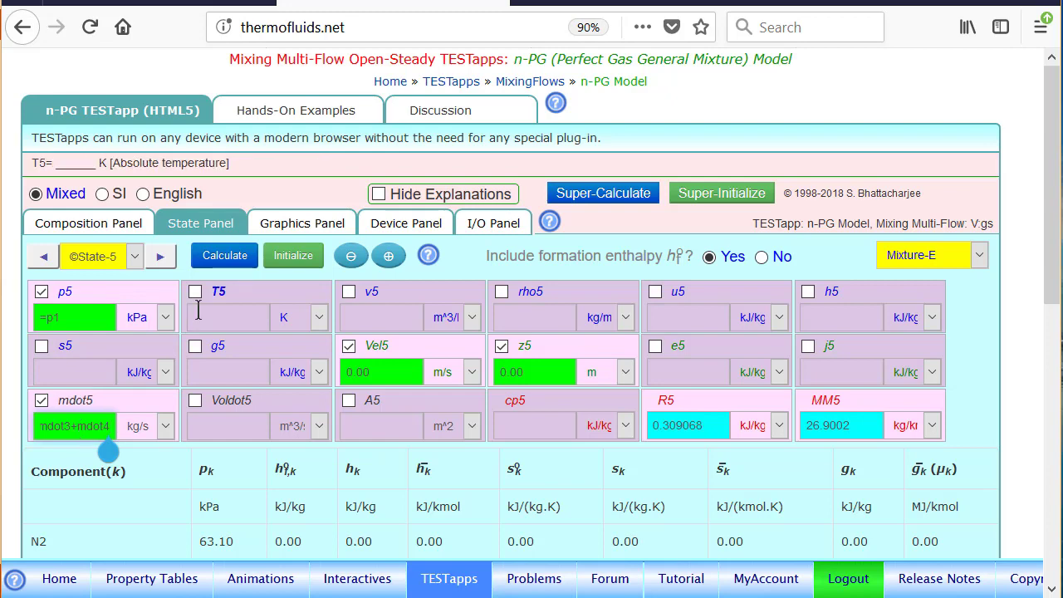
# Set up Device-2 with inlets State-3 and State-4, exit e1 as State-5, exit e2 as State-null, and Qdot2 and WdotExt2 at 0 kW.
pyautogui.click(403, 221)
pyautogui.click(219, 258)
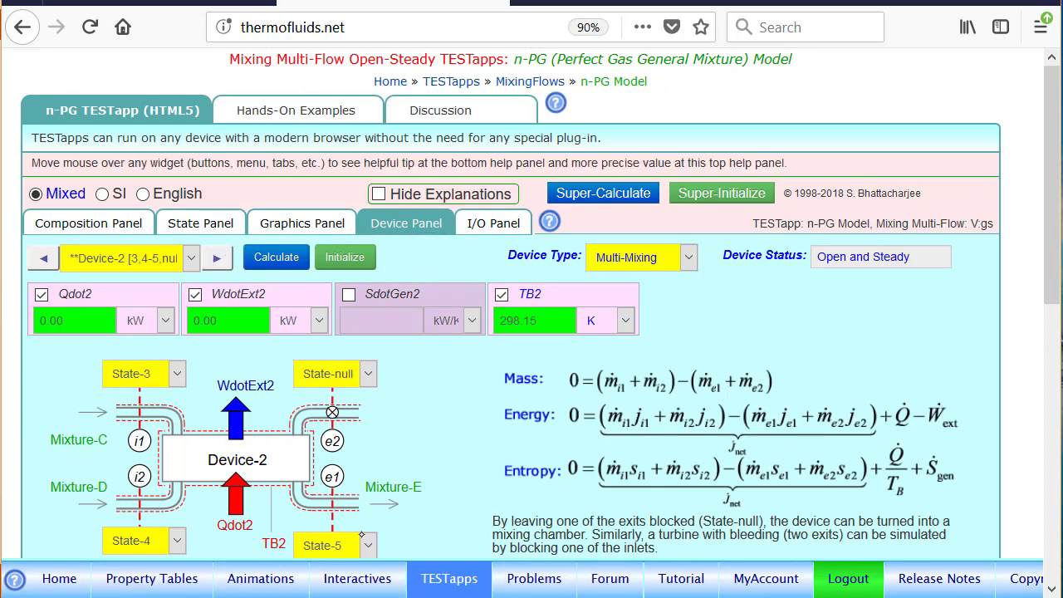
pyautogui.click(360, 544)
pyautogui.click(358, 409)
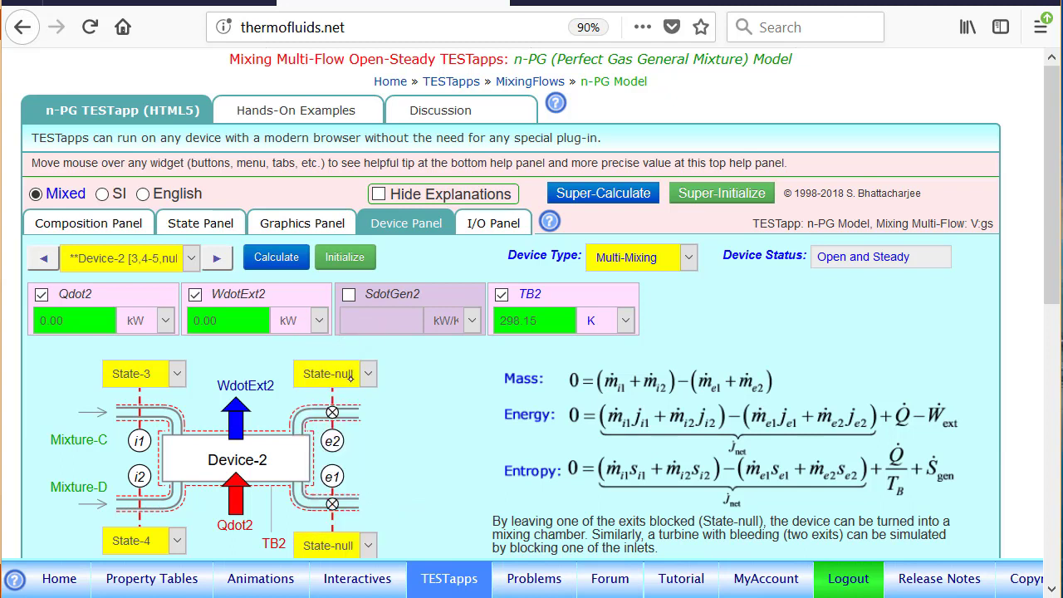
pyautogui.click(357, 373)
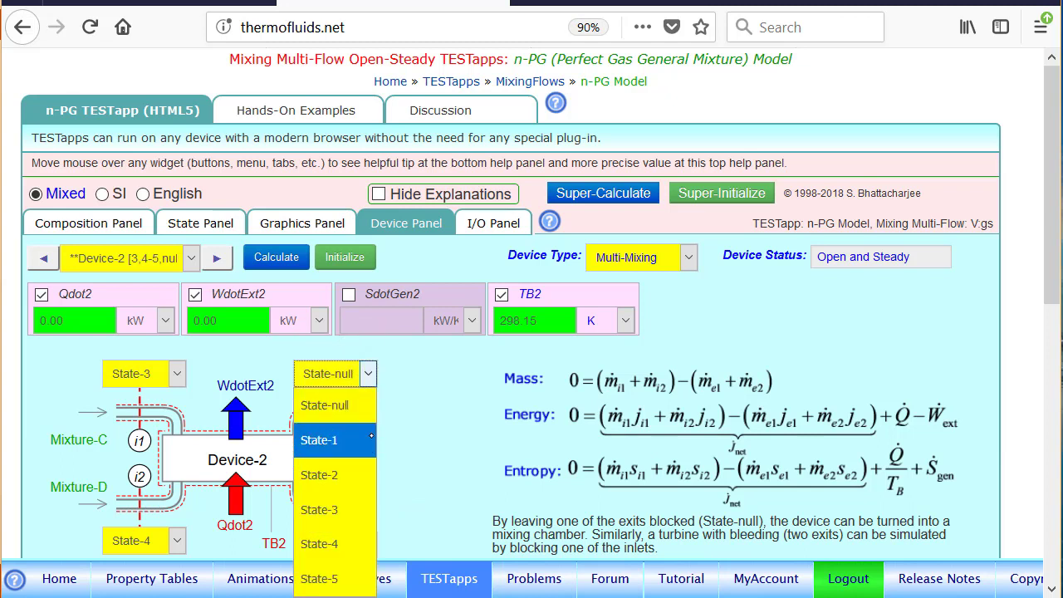
pyautogui.click(365, 411)
pyautogui.click(349, 540)
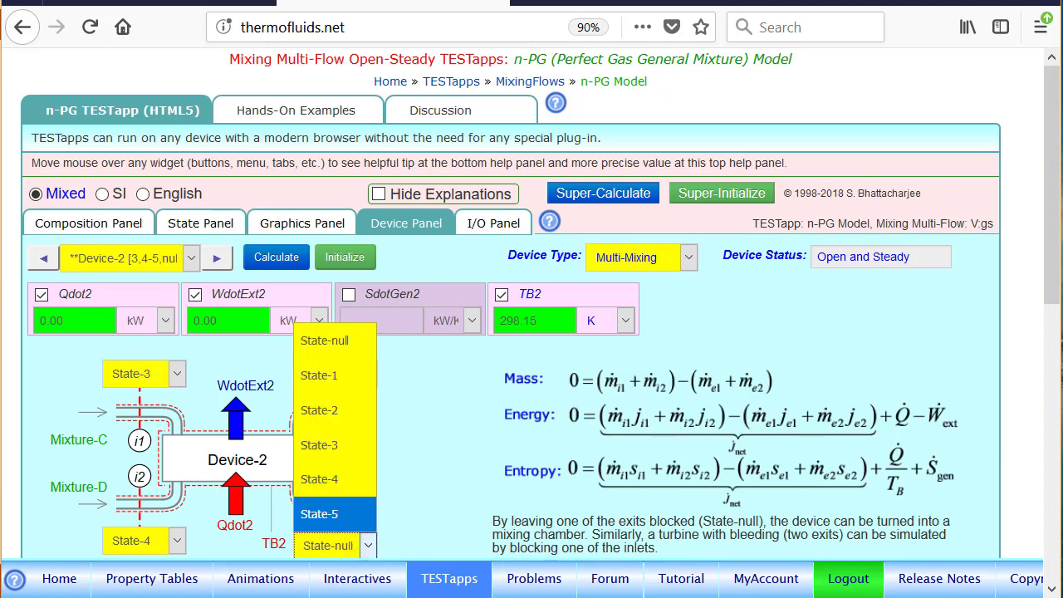
pyautogui.click(335, 513)
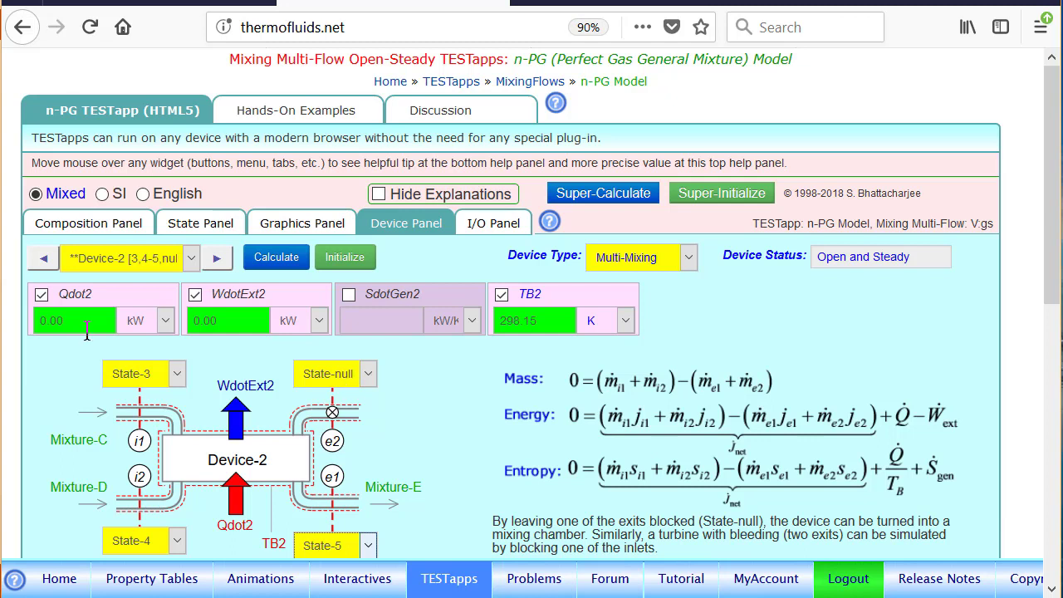
# Calculate Device-2, check State-5, and run Super-Calculate on the whole analysis.
pyautogui.click(276, 261)
pyautogui.click(199, 226)
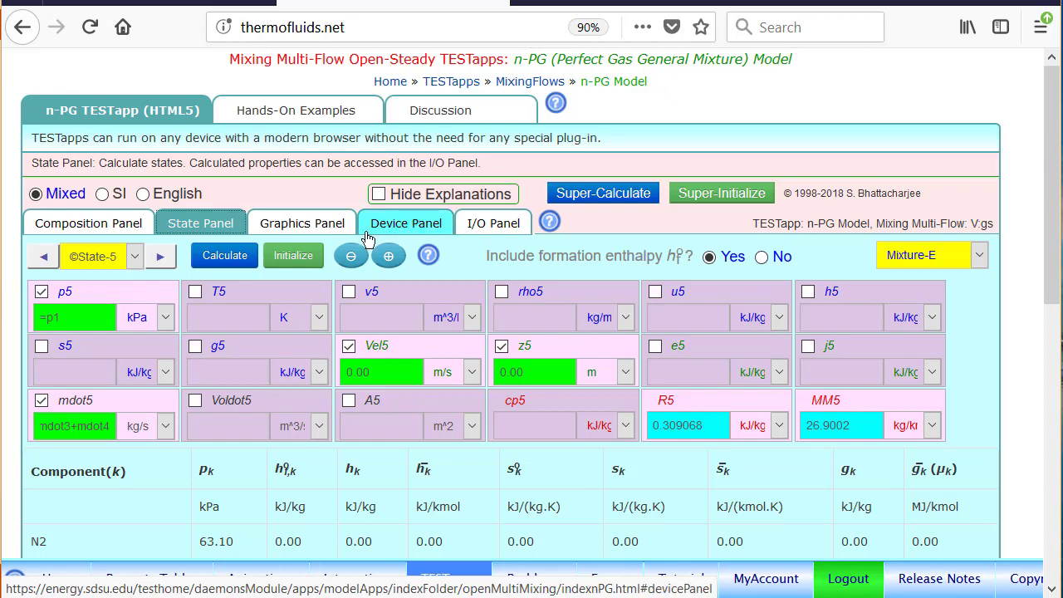
pyautogui.click(404, 223)
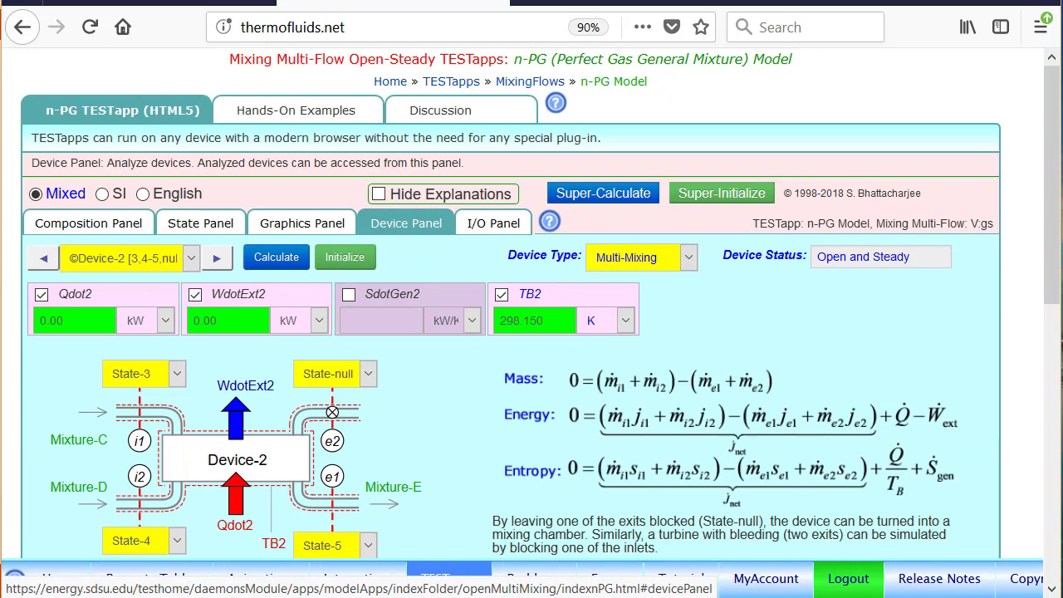
pyautogui.click(623, 195)
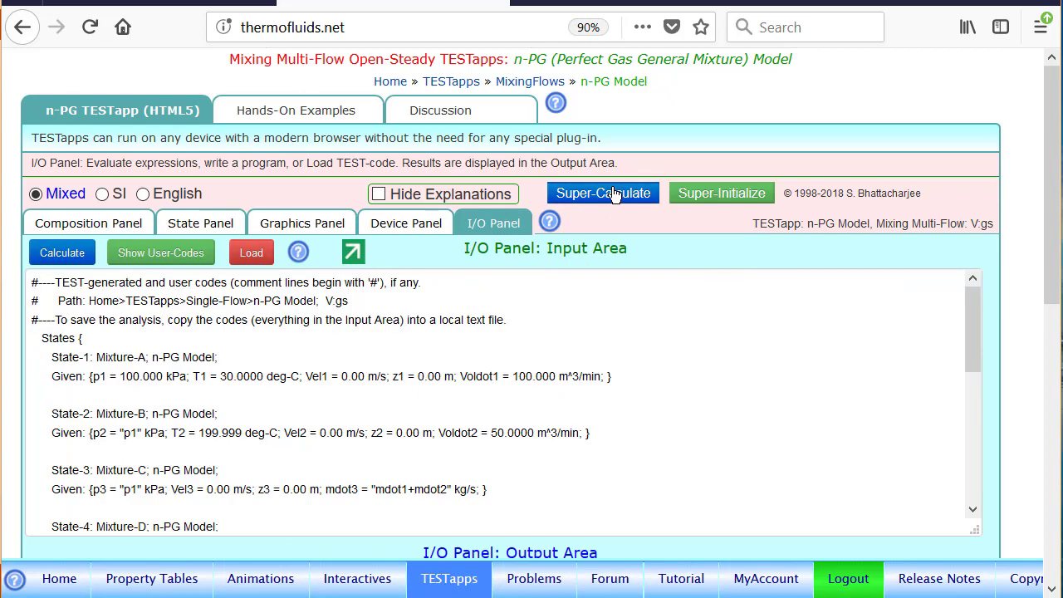
# Examine the exit temperature T5 of State-5 and the entropy generation rates SdotGen2 of Device-2 and SdotGen1 of Device-1.
pyautogui.click(207, 232)
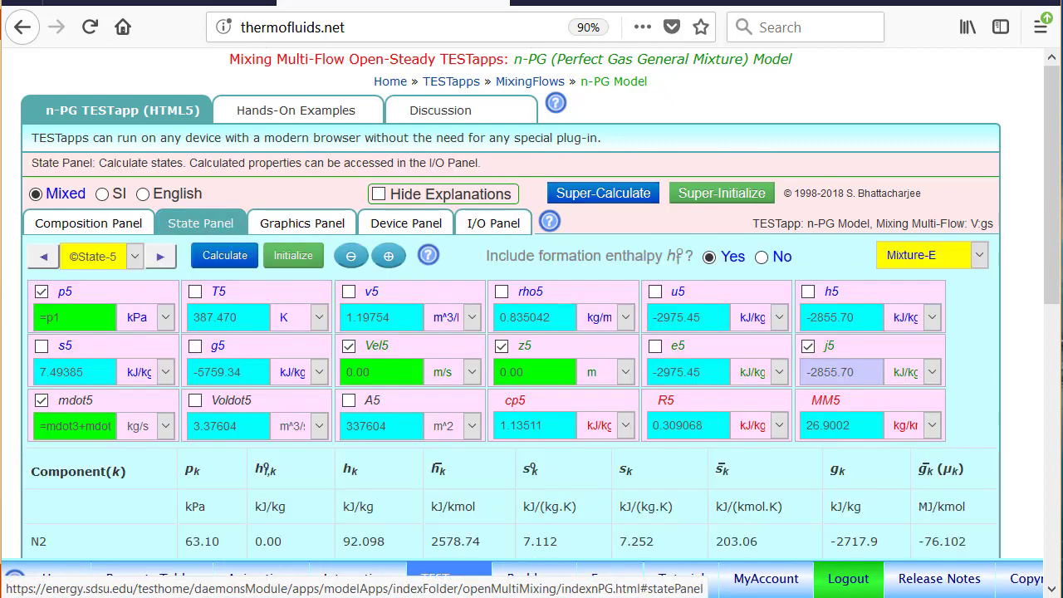
pyautogui.moveTo(831, 349)
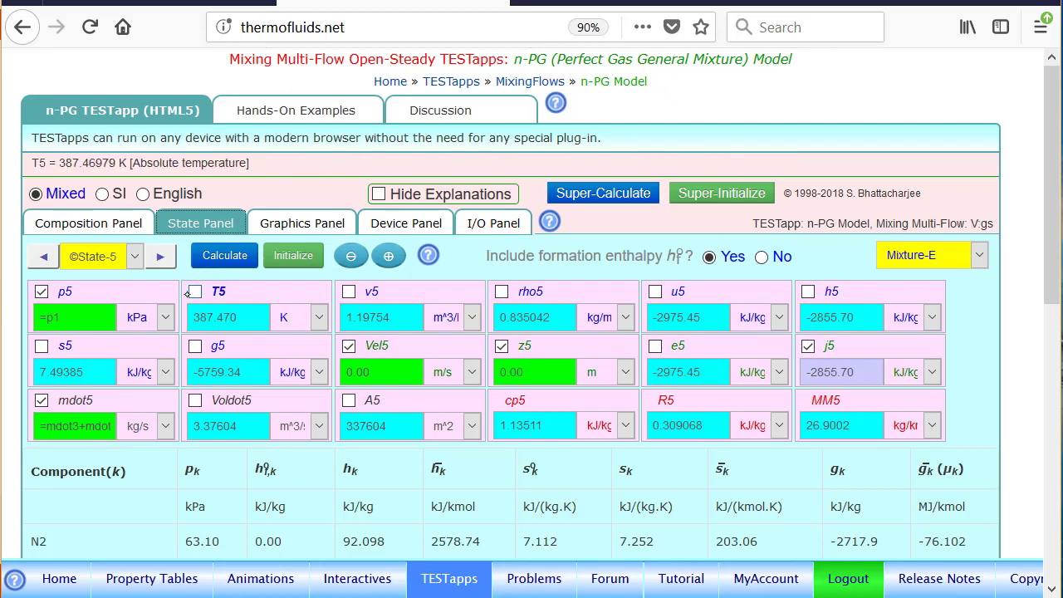
pyautogui.click(413, 232)
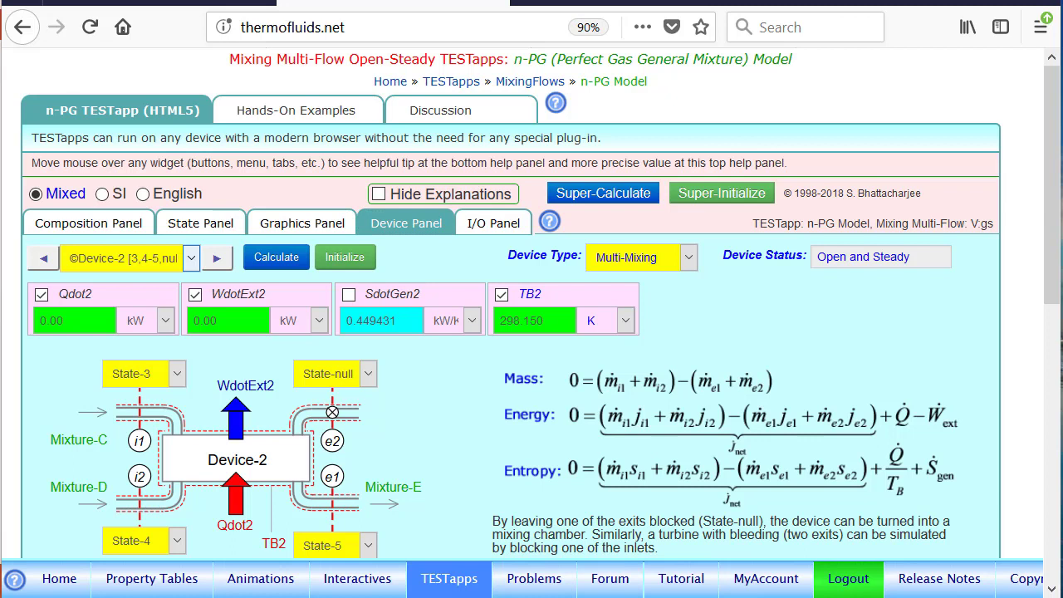
pyautogui.moveTo(423, 268)
pyautogui.mouseDown()
pyautogui.moveTo(339, 299)
pyautogui.moveTo(470, 337)
pyautogui.moveTo(407, 264)
pyautogui.mouseUp()
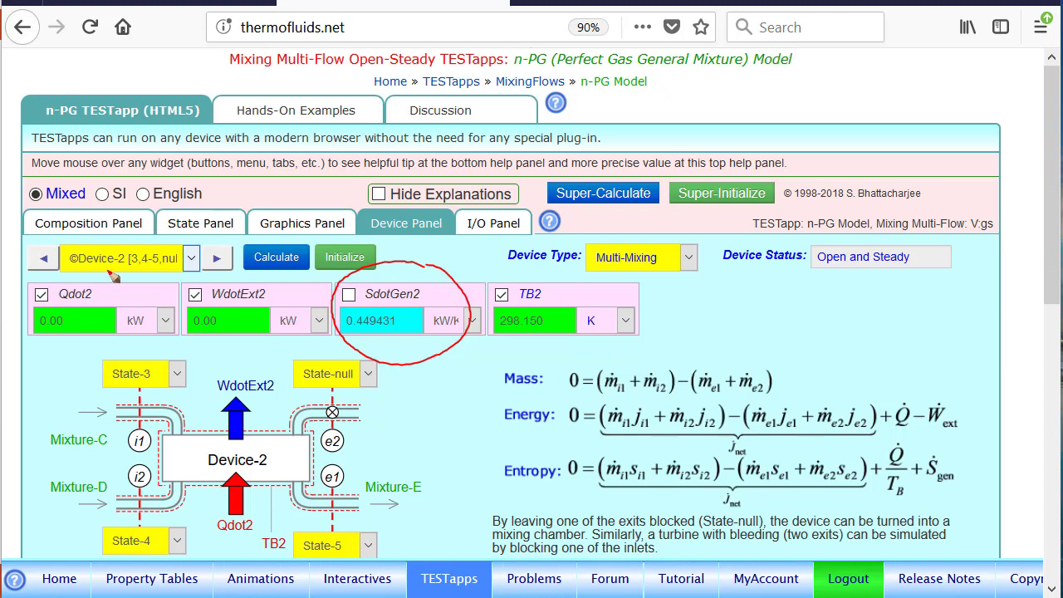
pyautogui.press('Escape')
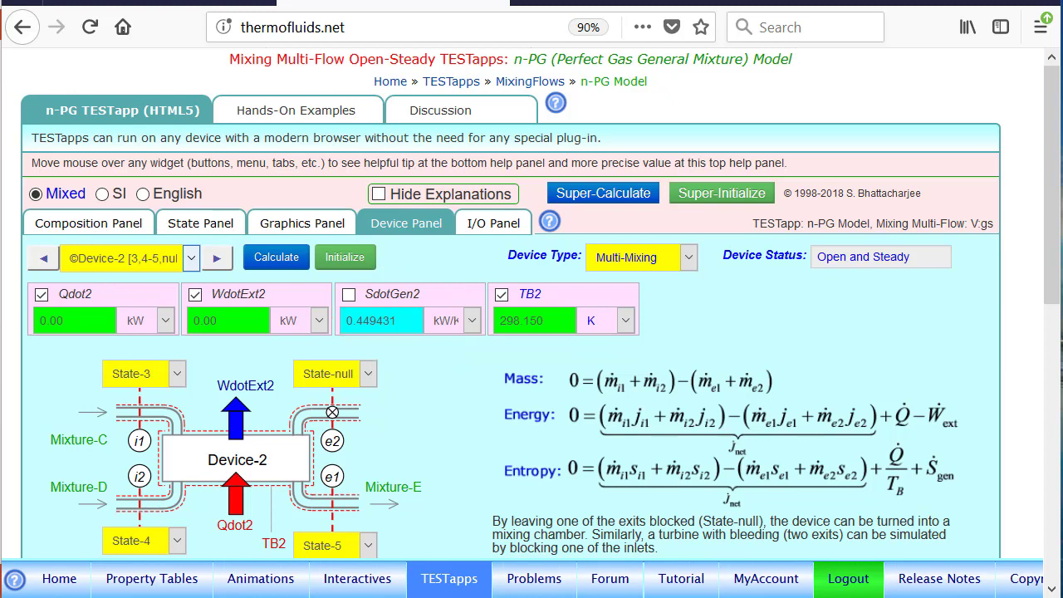
pyautogui.click(46, 263)
pyautogui.moveTo(398, 256)
pyautogui.mouseDown()
pyautogui.moveTo(374, 367)
pyautogui.moveTo(403, 258)
pyautogui.mouseUp()
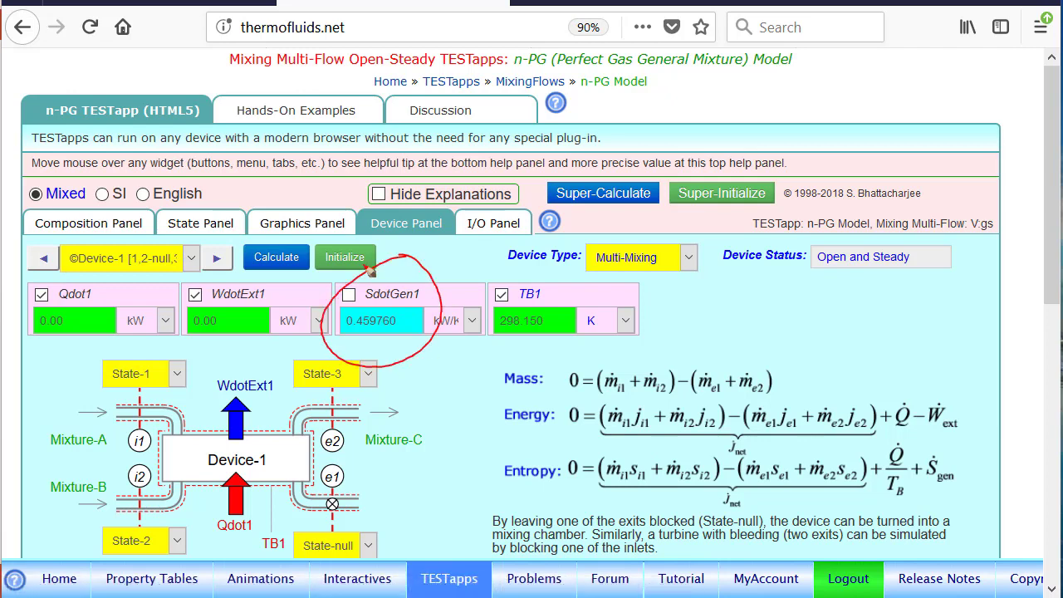
pyautogui.press('Escape')
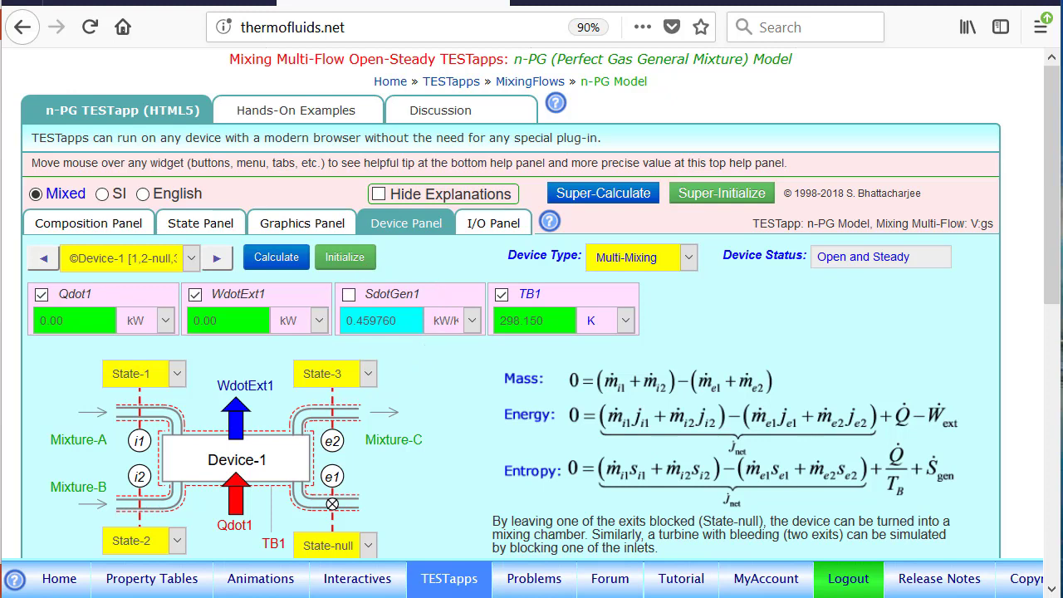
pyautogui.moveTo(398, 299)
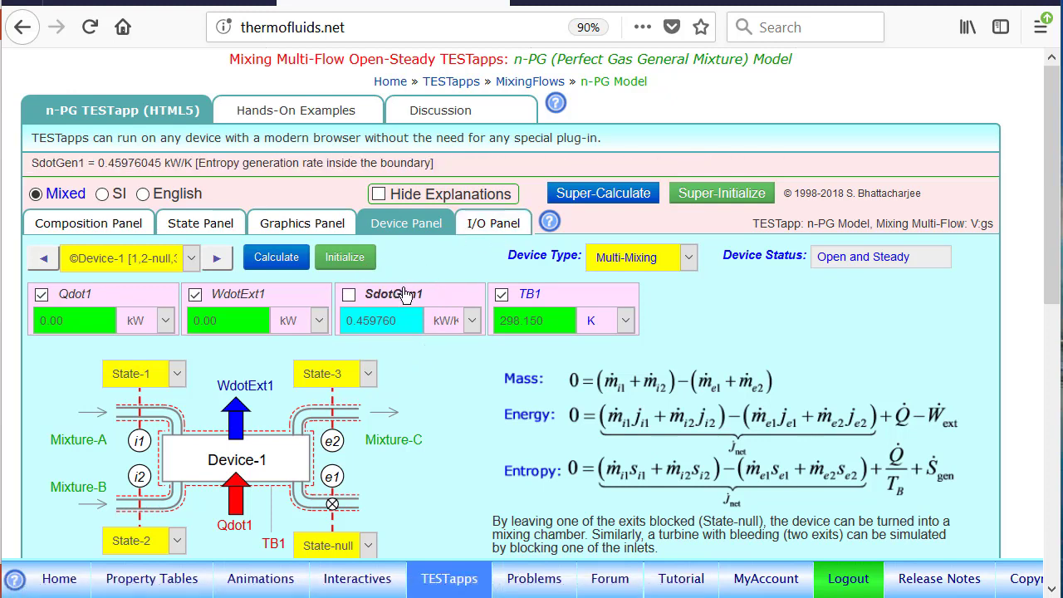